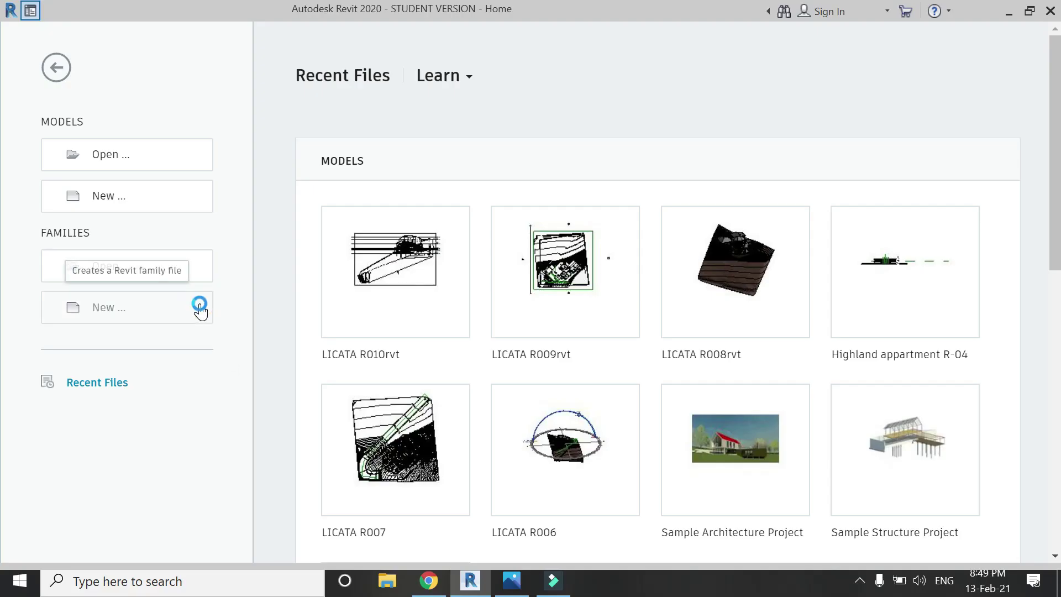
- Start a new family from the Profile.rft template
{"action": "left_click", "coordinate": [513, 254]}
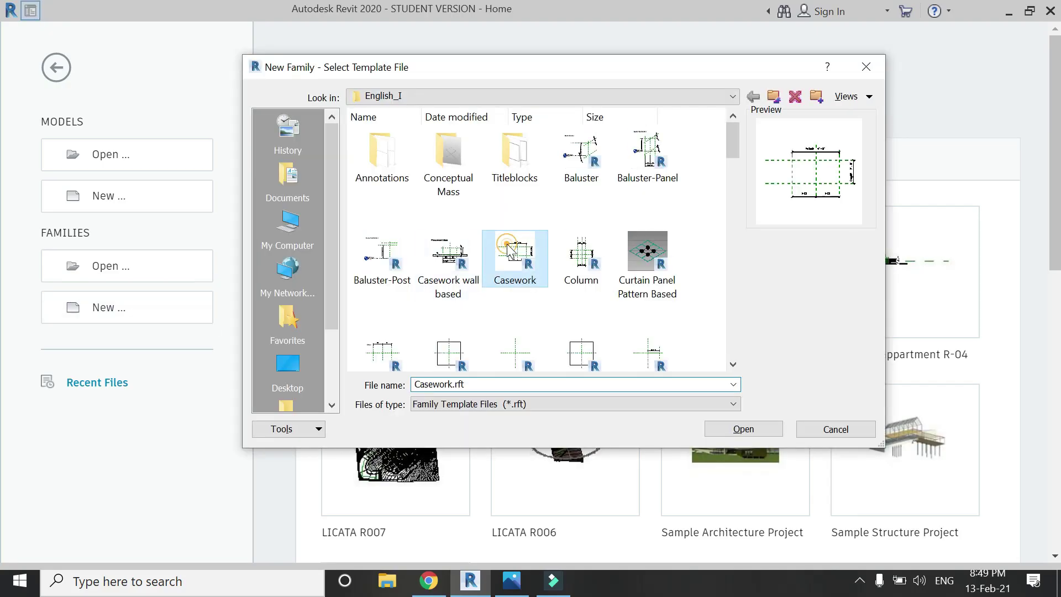
{"action": "scroll", "coordinate": [511, 253], "scroll_direction": "down", "scroll_amount": 5}
{"action": "left_click", "coordinate": [382, 252]}
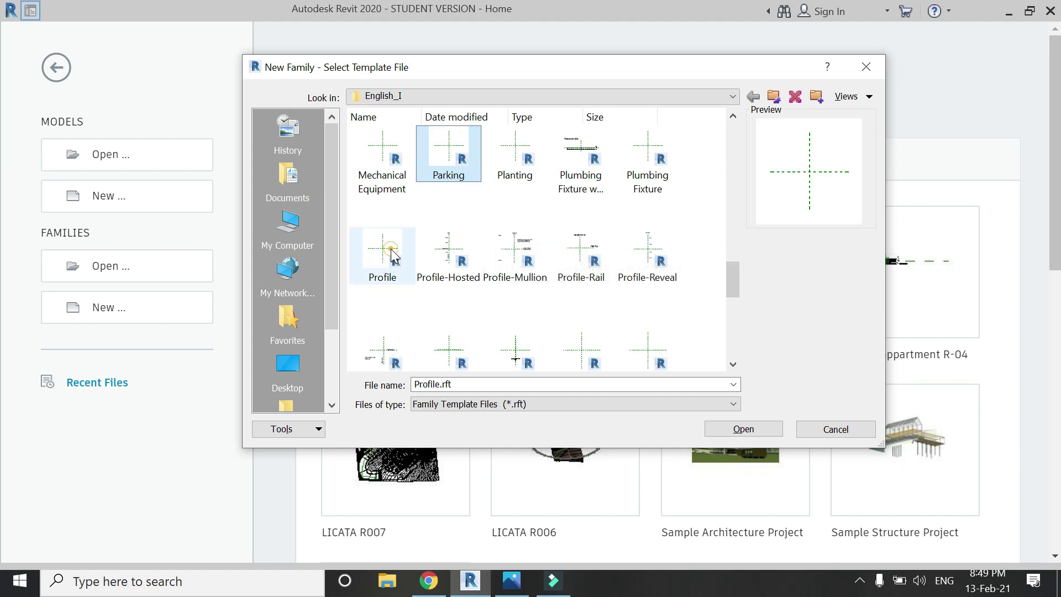
{"action": "left_click", "coordinate": [761, 423]}
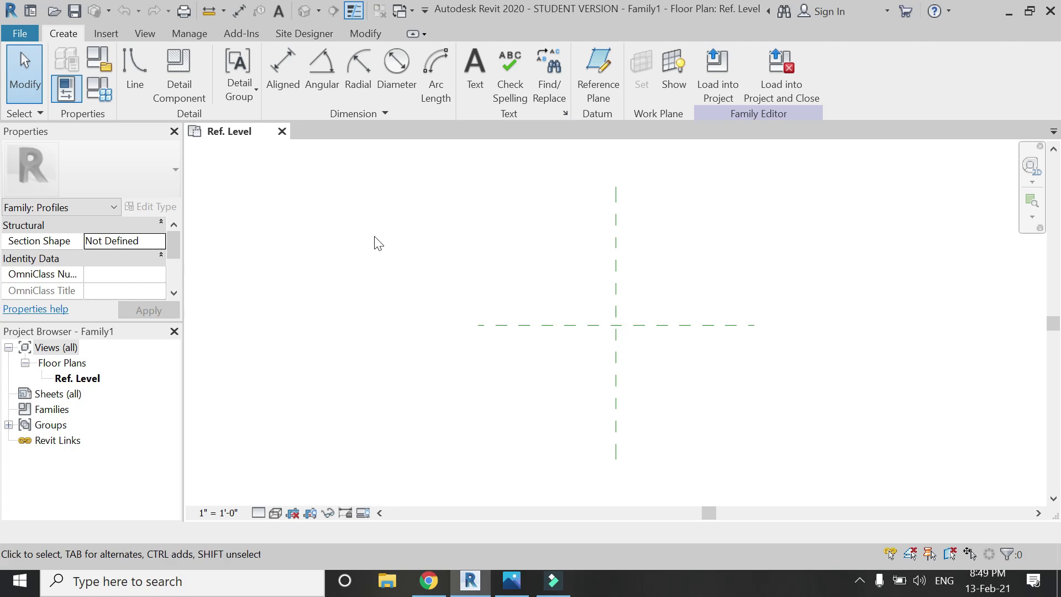
- Draw a short vertical line up from the reference-plane intersection
{"action": "left_click", "coordinate": [127, 73]}
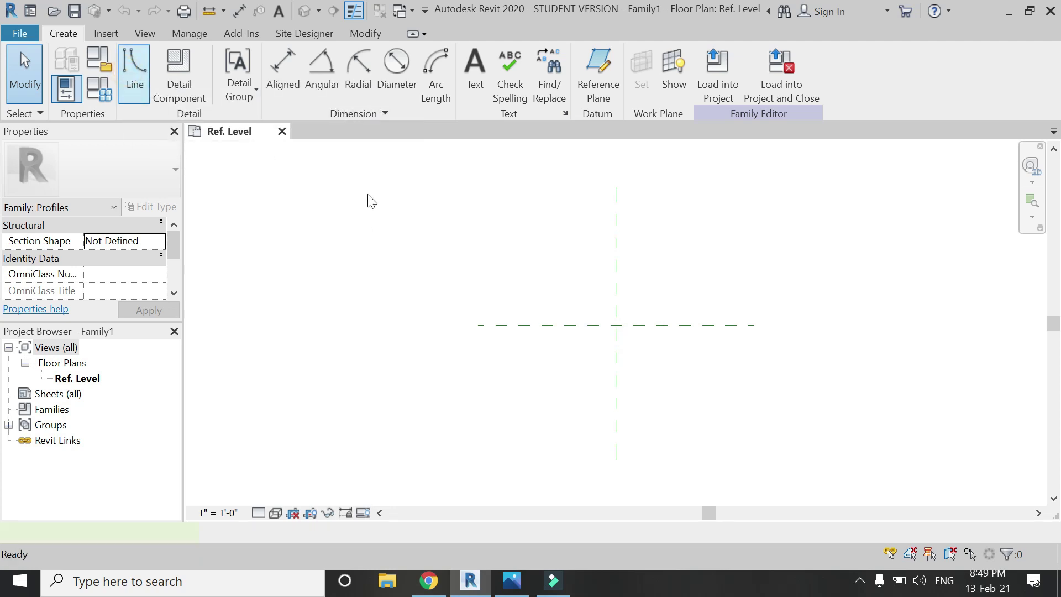
{"action": "scroll", "coordinate": [635, 298], "scroll_direction": "up", "scroll_amount": 5}
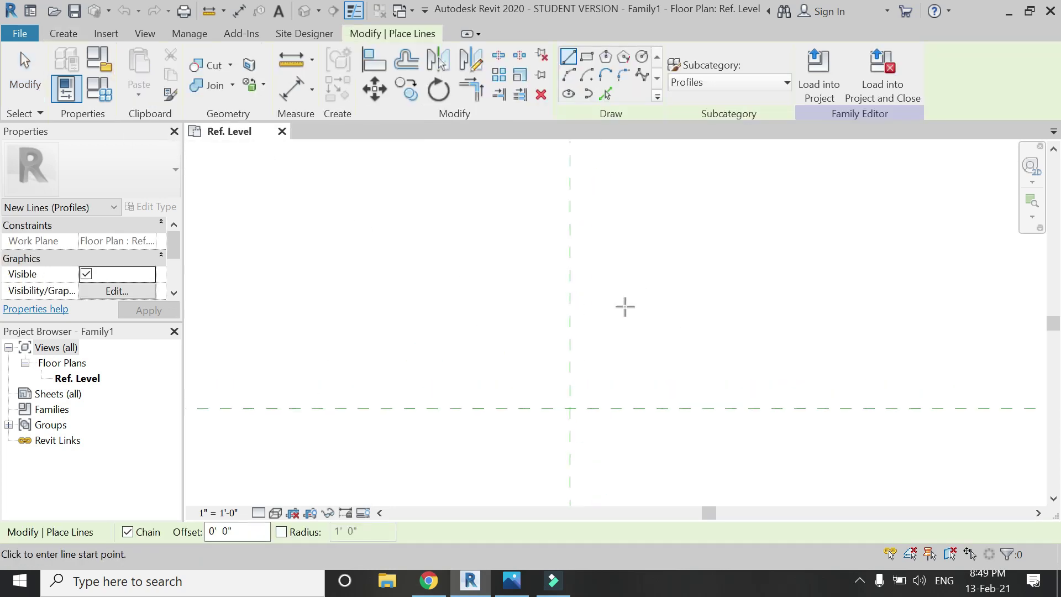
{"action": "scroll", "coordinate": [582, 403], "scroll_direction": "up", "scroll_amount": 1}
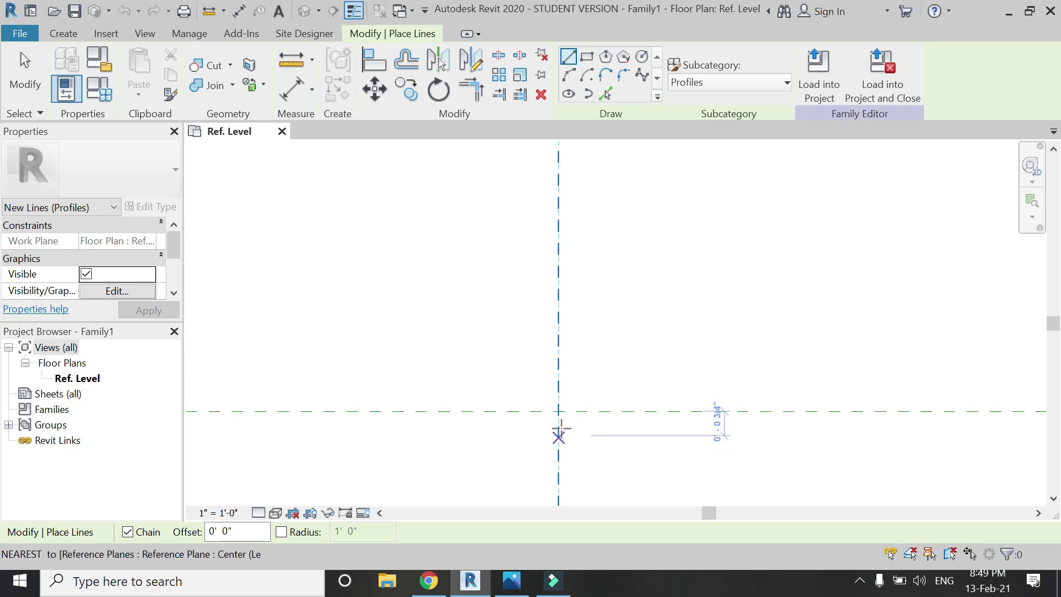
{"action": "left_click", "coordinate": [558, 410]}
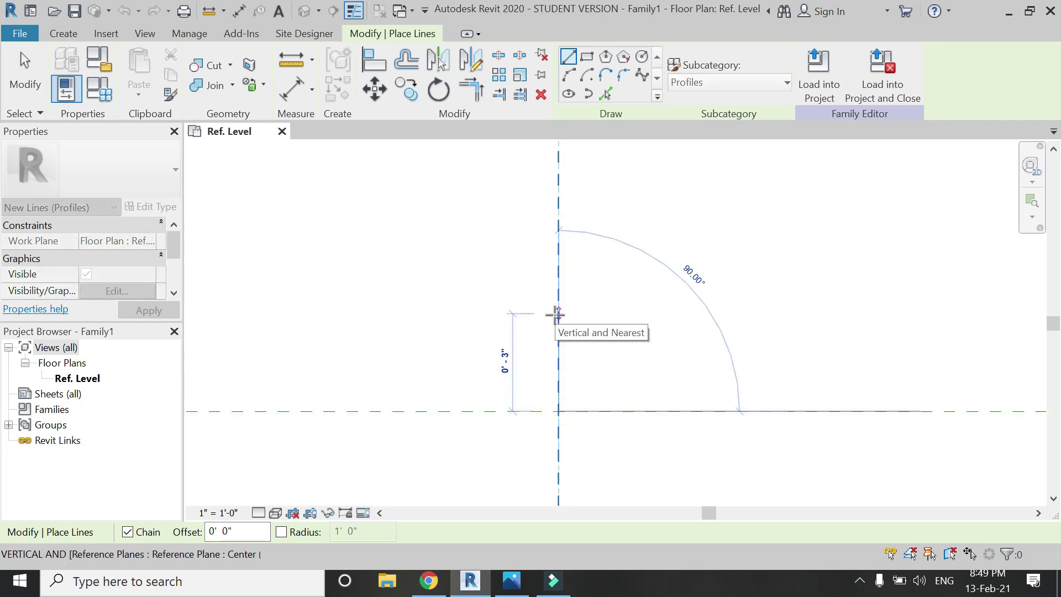
{"action": "left_click", "coordinate": [557, 314]}
{"action": "key", "text": "Escape"}
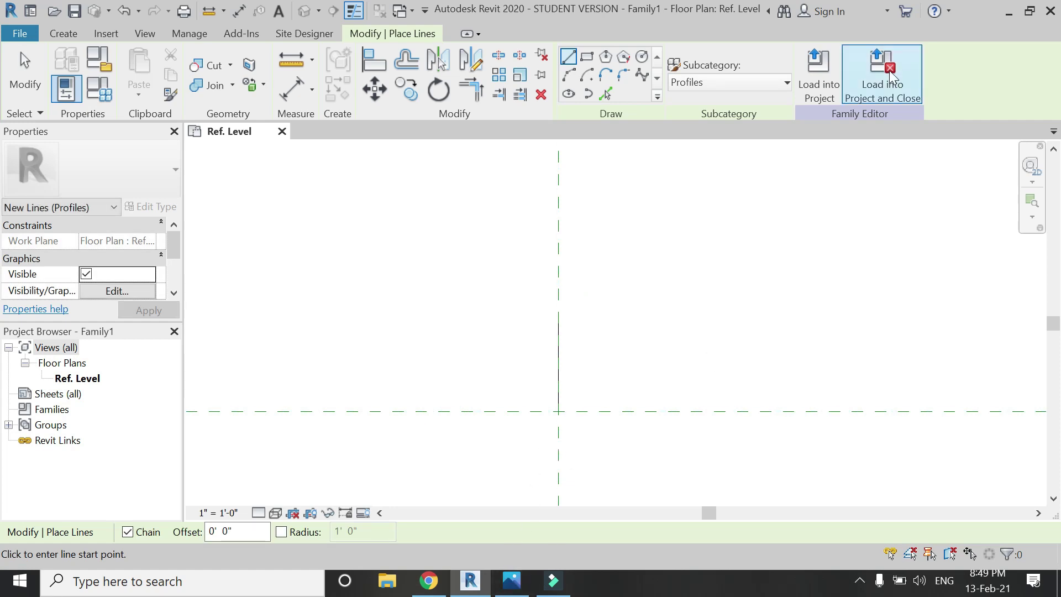
- Close a 1/2"-wide rectangle from the vertical line's base, then show the moulding reference photo
{"action": "left_click", "coordinate": [519, 588]}
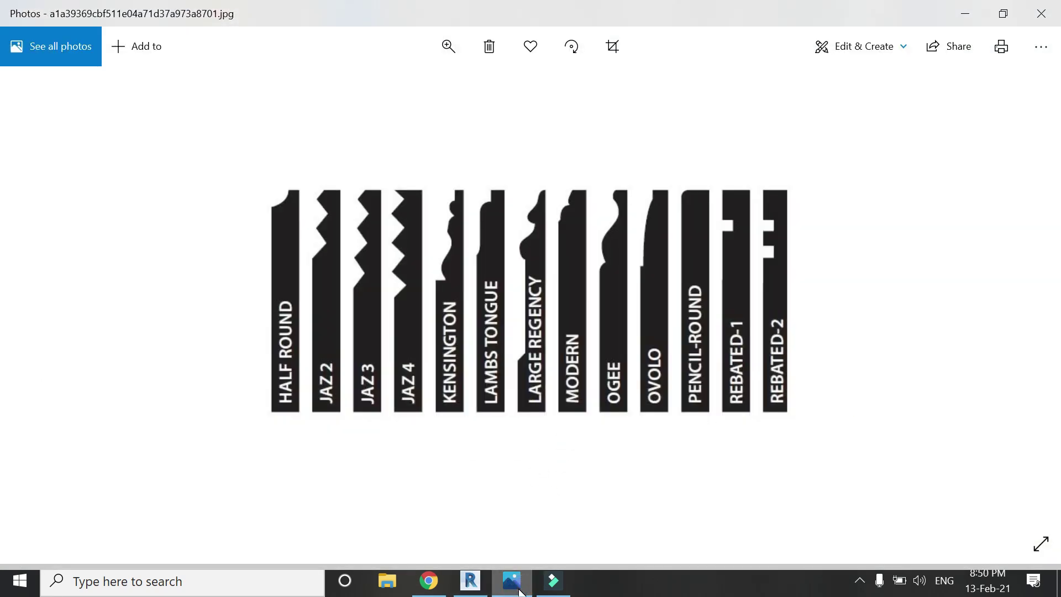
{"action": "left_click", "coordinate": [519, 589]}
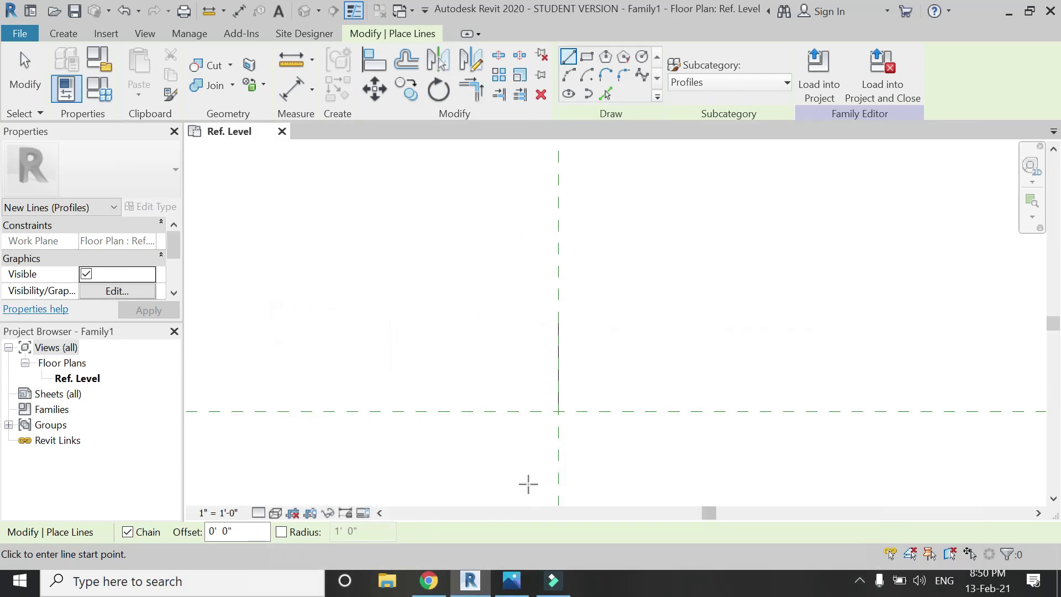
{"action": "left_click", "coordinate": [559, 410]}
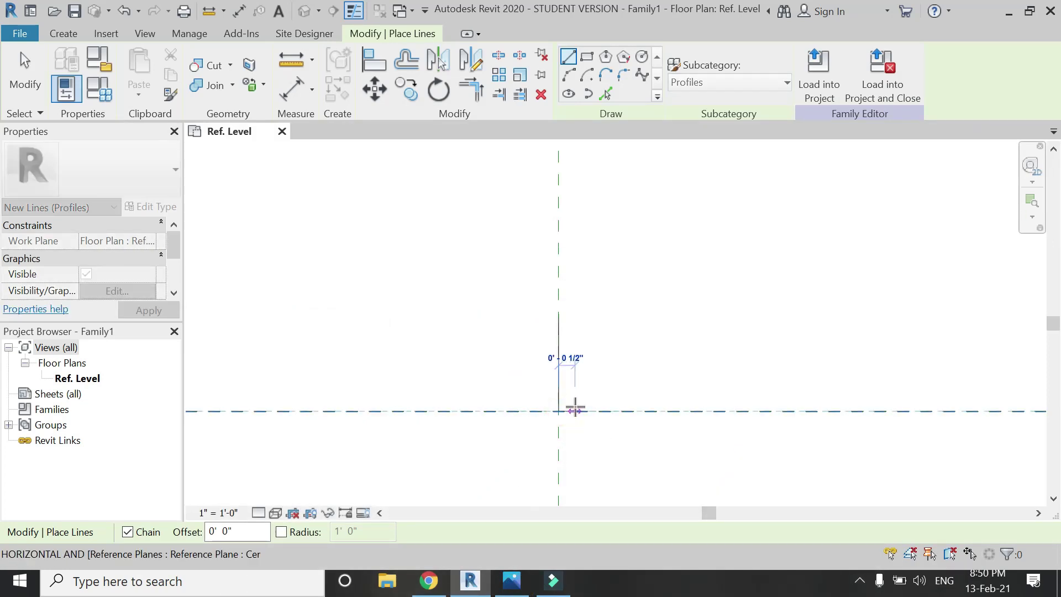
{"action": "left_click", "coordinate": [575, 409]}
{"action": "scroll", "coordinate": [573, 355], "scroll_direction": "up", "scroll_amount": 3}
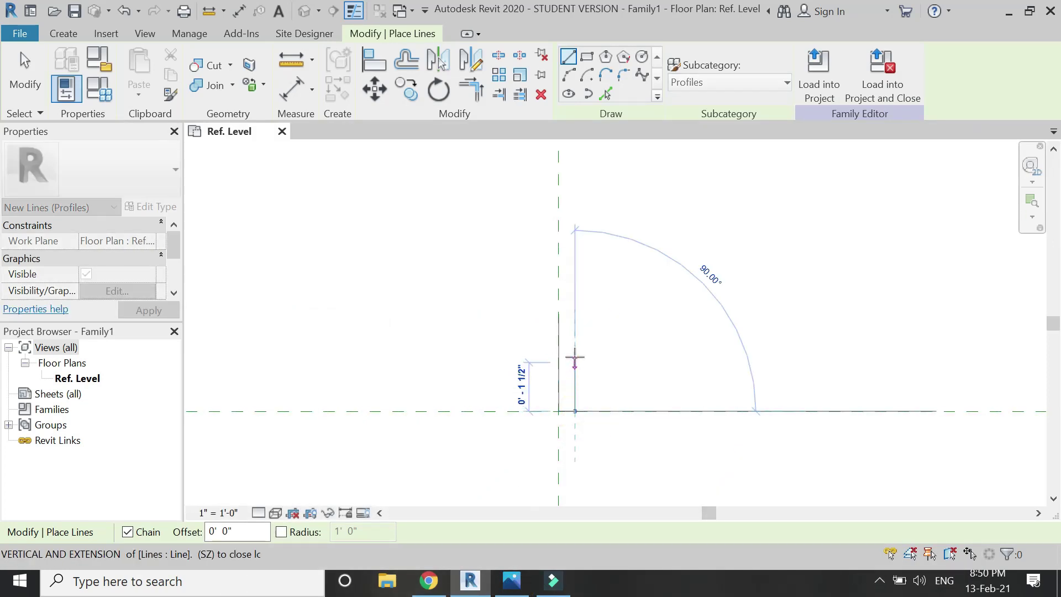
{"action": "left_click", "coordinate": [575, 281]}
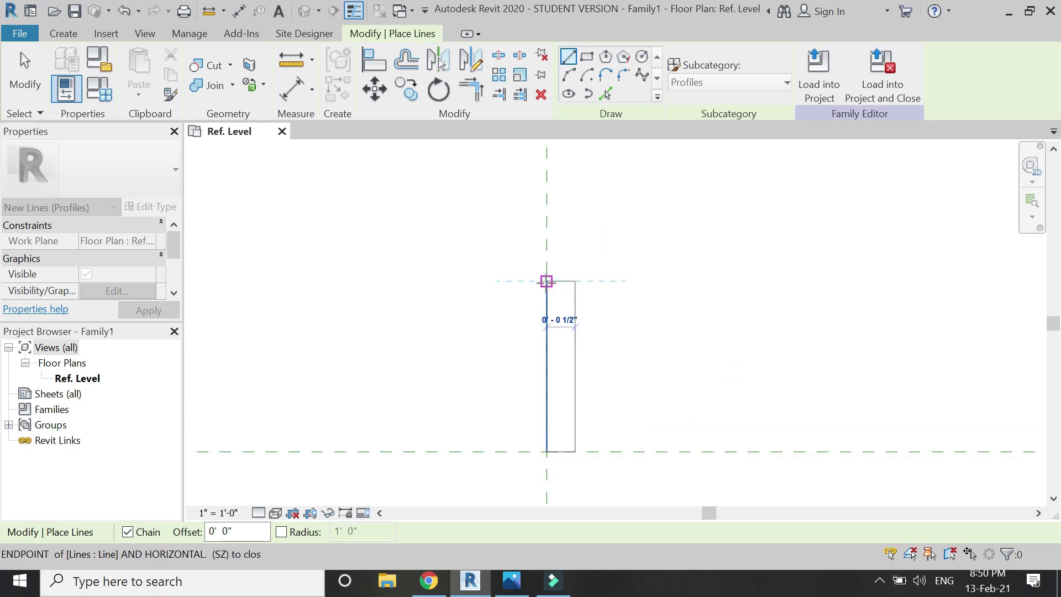
{"action": "left_click", "coordinate": [546, 282]}
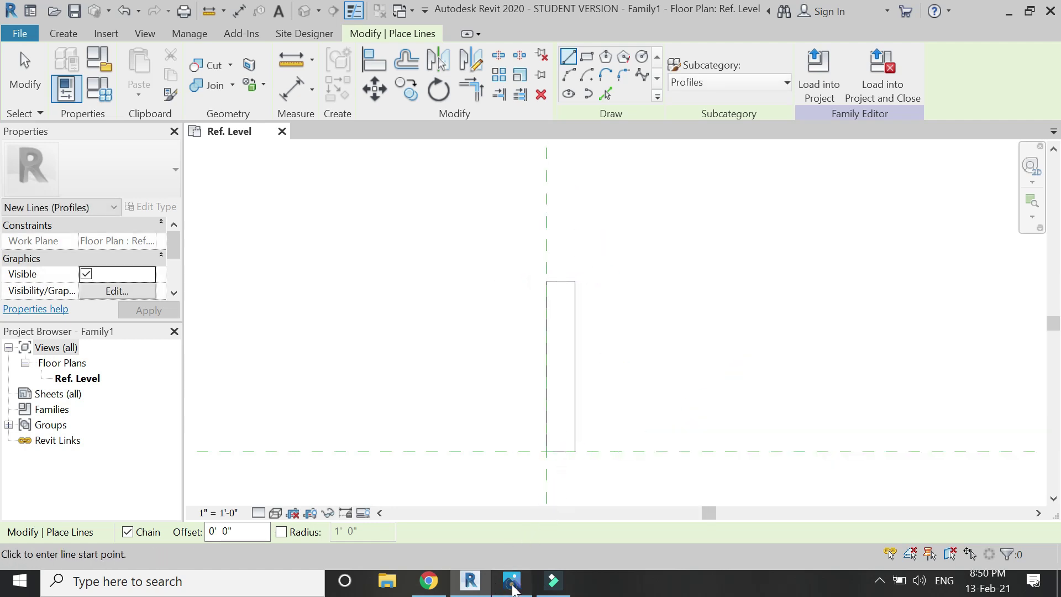
{"action": "left_click", "coordinate": [512, 583]}
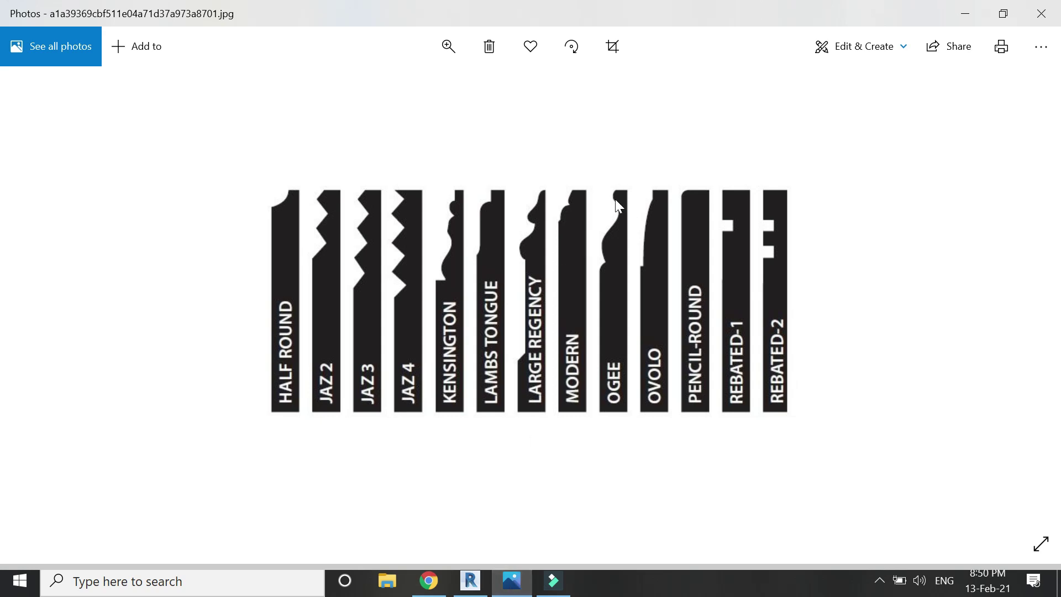
- Draw a Start-End-Radius arc from the rectangle's top edge for the skirting curve
{"action": "left_click", "coordinate": [512, 583]}
{"action": "left_click", "coordinate": [568, 74]}
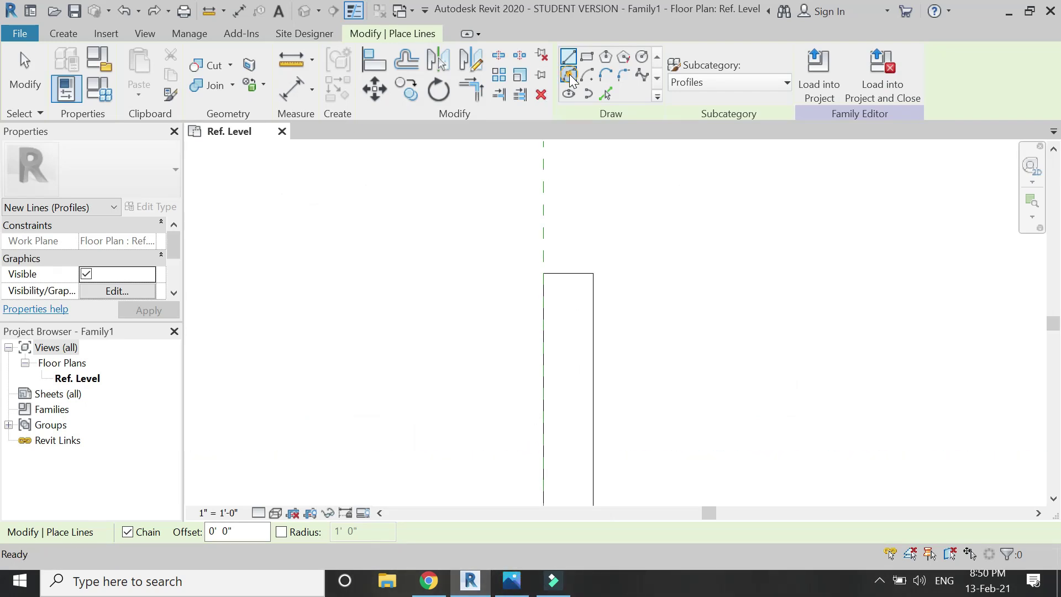
{"action": "scroll", "coordinate": [557, 281], "scroll_direction": "up", "scroll_amount": 4}
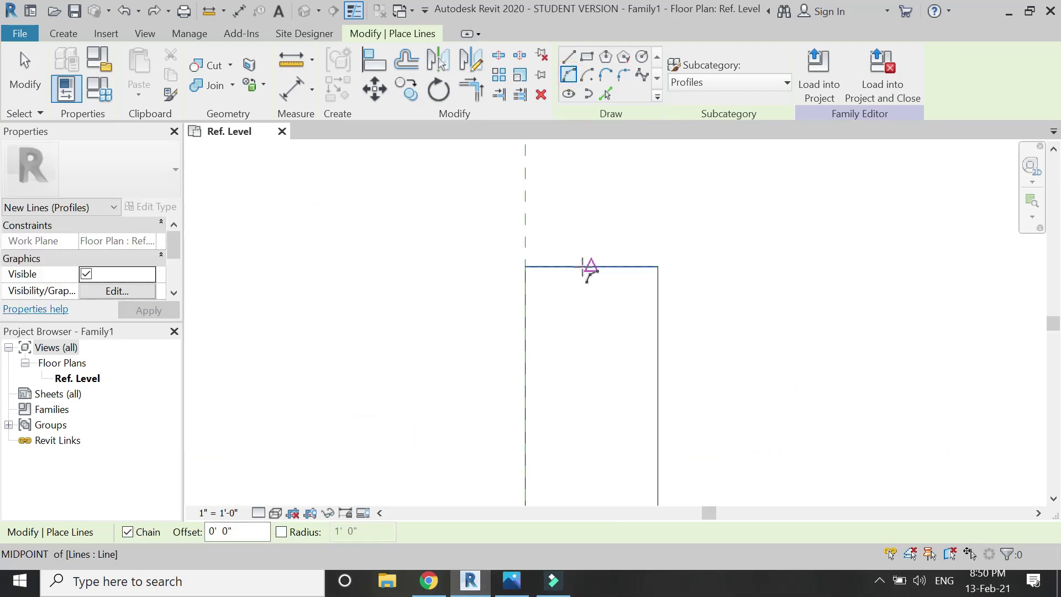
{"action": "left_click", "coordinate": [563, 267]}
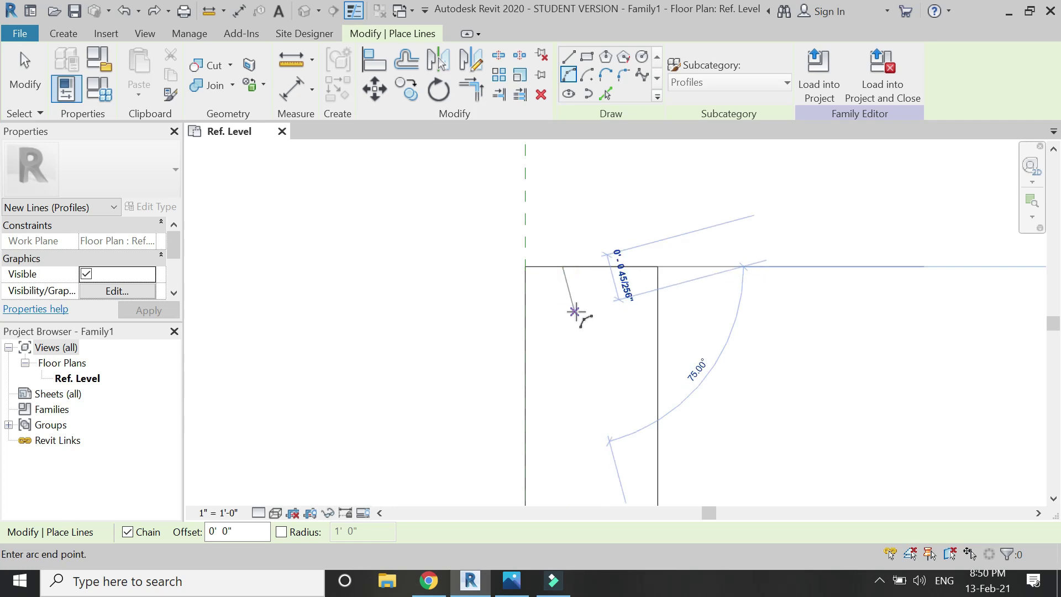
{"action": "left_click", "coordinate": [574, 301]}
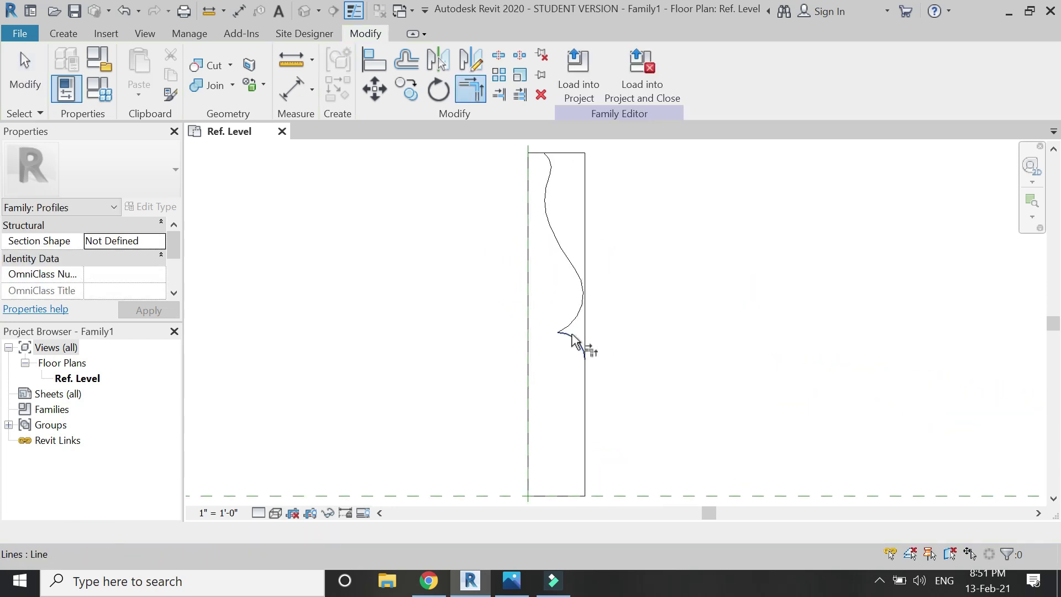
- Trim the arc to the right side and top edge, then check the closed profile outline
{"action": "left_click", "coordinate": [575, 343]}
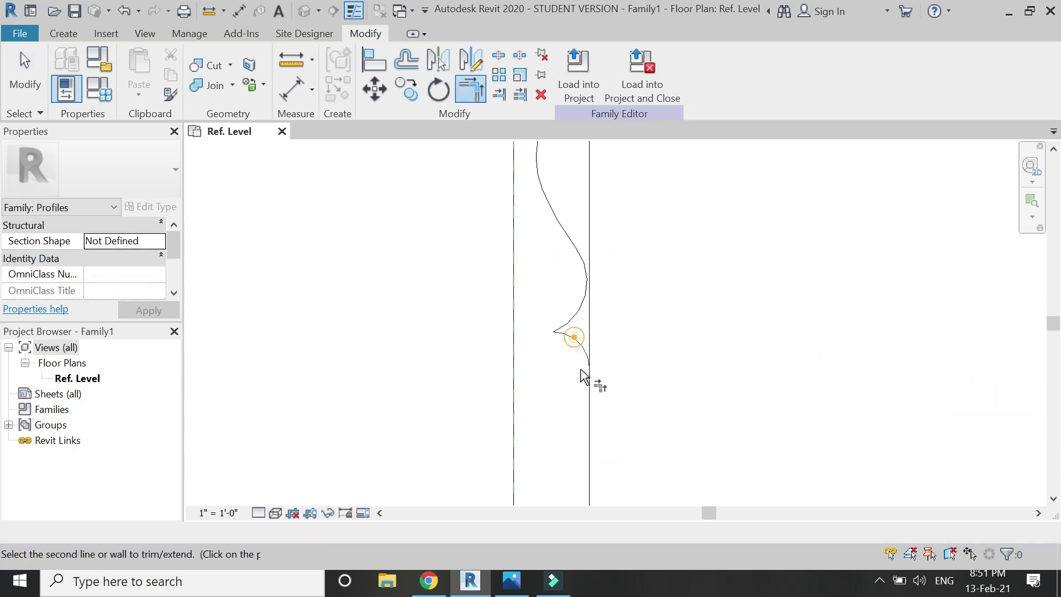
{"action": "left_click", "coordinate": [585, 376]}
{"action": "scroll", "coordinate": [569, 289], "scroll_direction": "up", "scroll_amount": 1}
{"action": "left_click", "coordinate": [570, 236]}
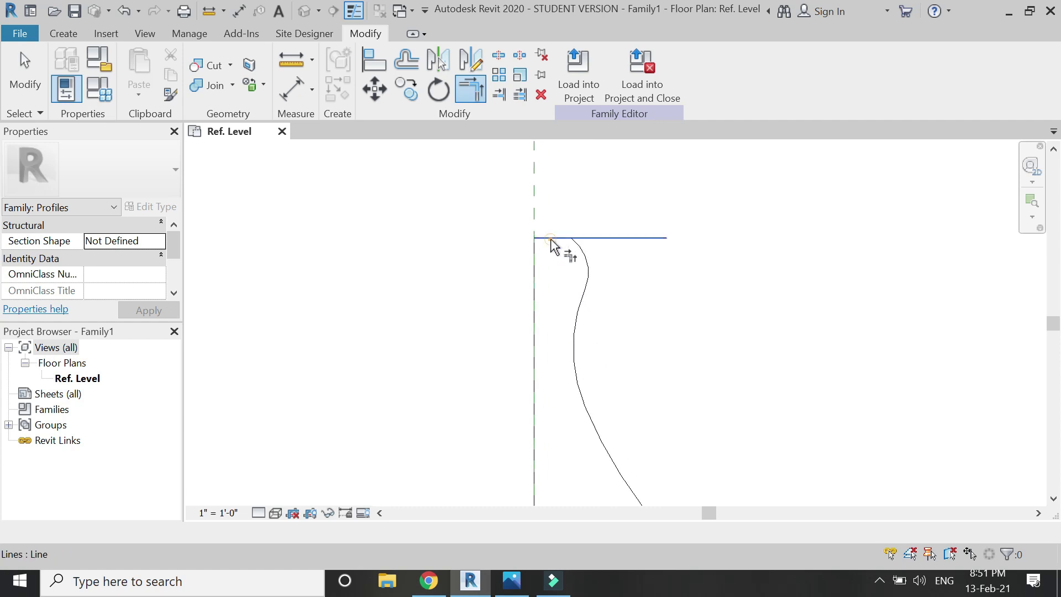
{"action": "left_click", "coordinate": [578, 252]}
{"action": "scroll", "coordinate": [573, 197], "scroll_direction": "down", "scroll_amount": 2}
{"action": "key", "text": "Escape"}
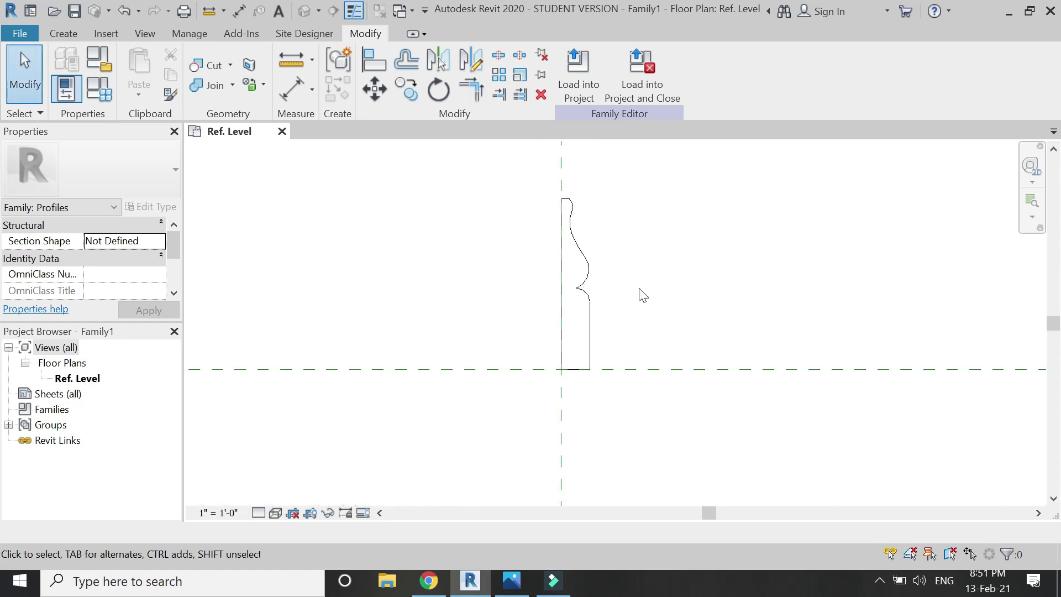
{"action": "key", "text": "Tab"}
{"action": "left_click", "coordinate": [575, 374]}
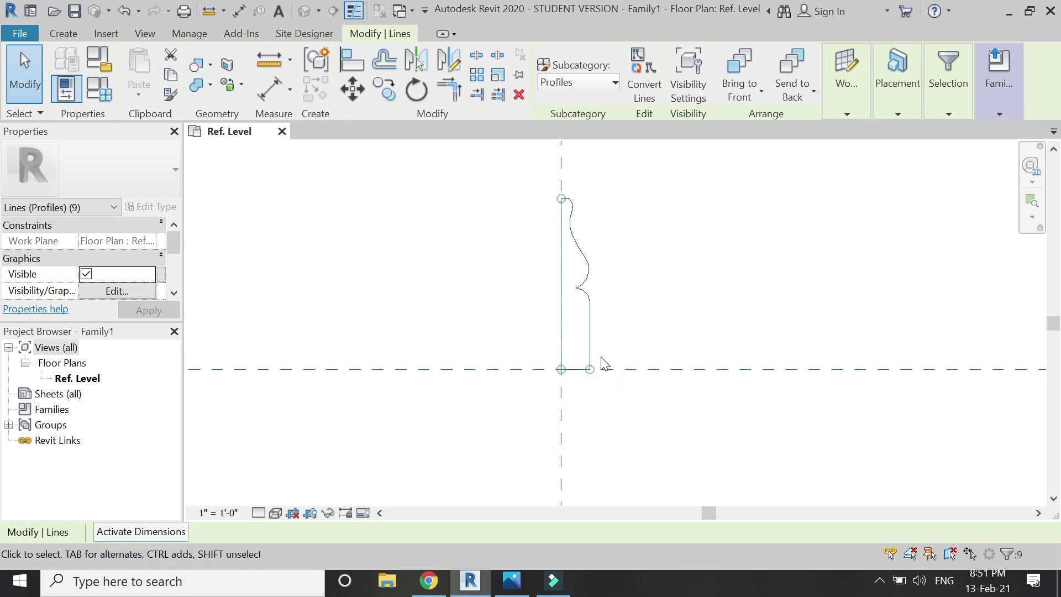
{"action": "left_click", "coordinate": [603, 360]}
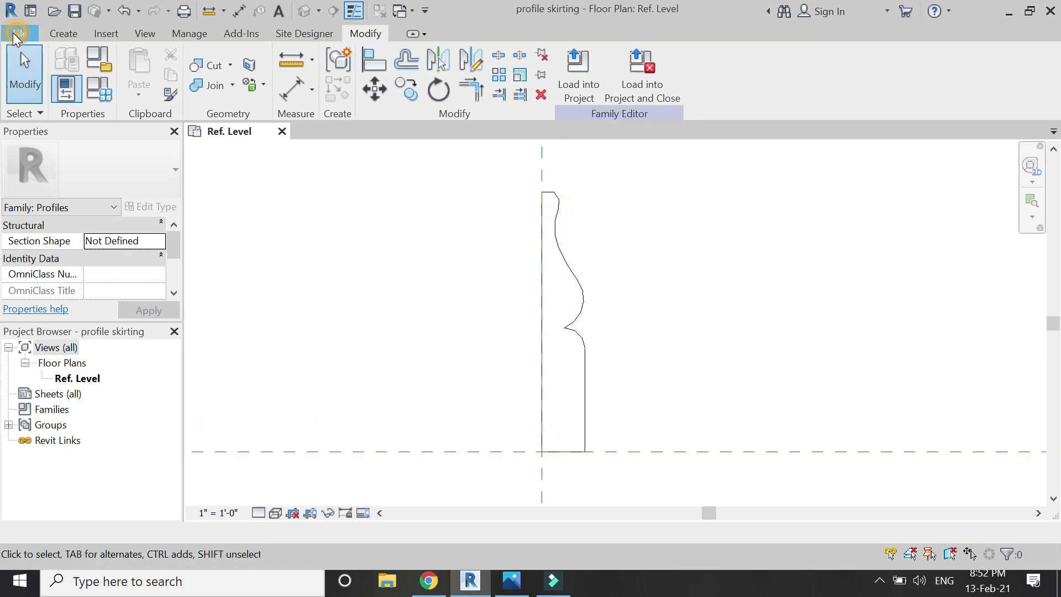
- Create Project1 from the Architectural Template and load profile skirting into it, closing the family
{"action": "left_click", "coordinate": [17, 35]}
{"action": "mouse_move", "coordinate": [52, 108]}
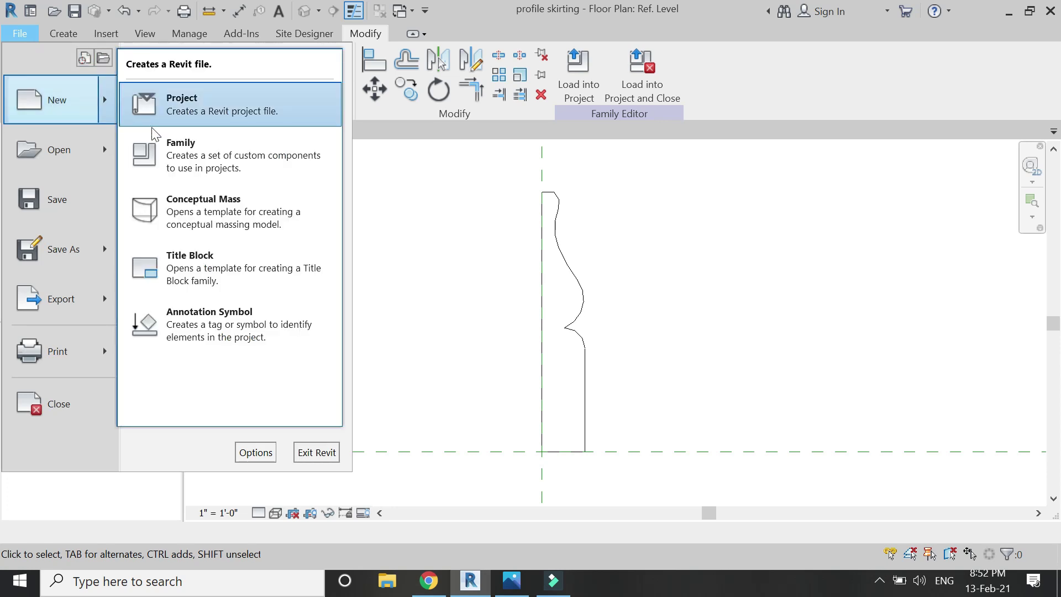
{"action": "key", "text": "Escape"}
{"action": "left_click", "coordinate": [557, 303]}
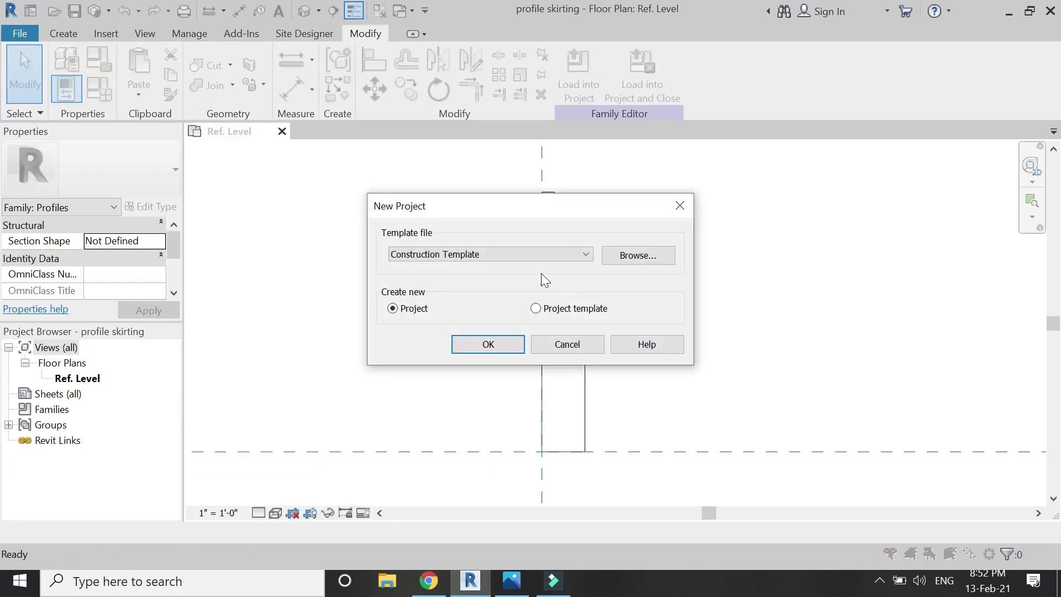
{"action": "left_click", "coordinate": [526, 252]}
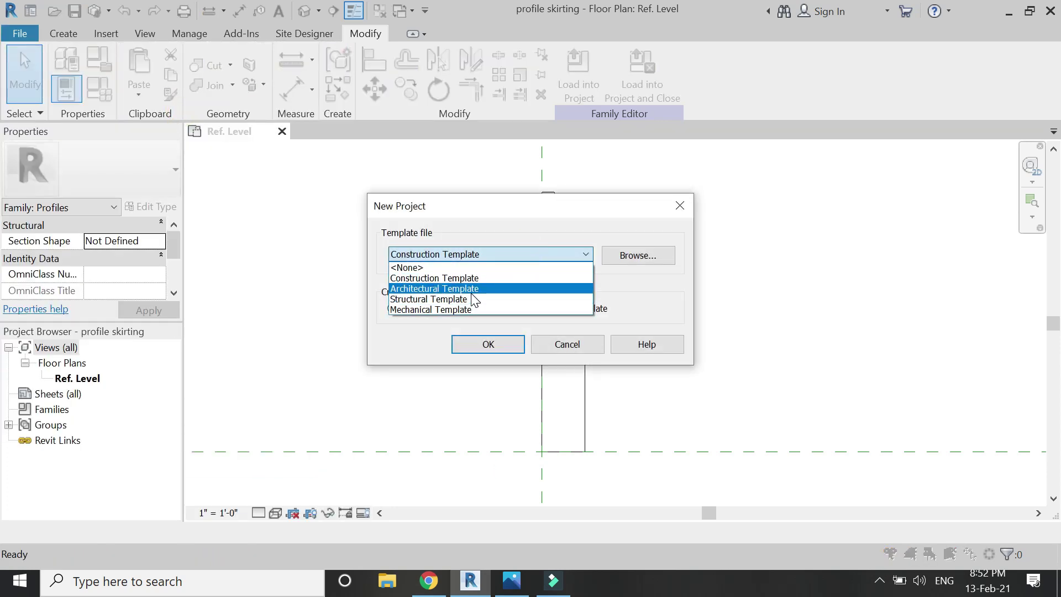
{"action": "left_click", "coordinate": [471, 289]}
{"action": "left_click", "coordinate": [509, 350]}
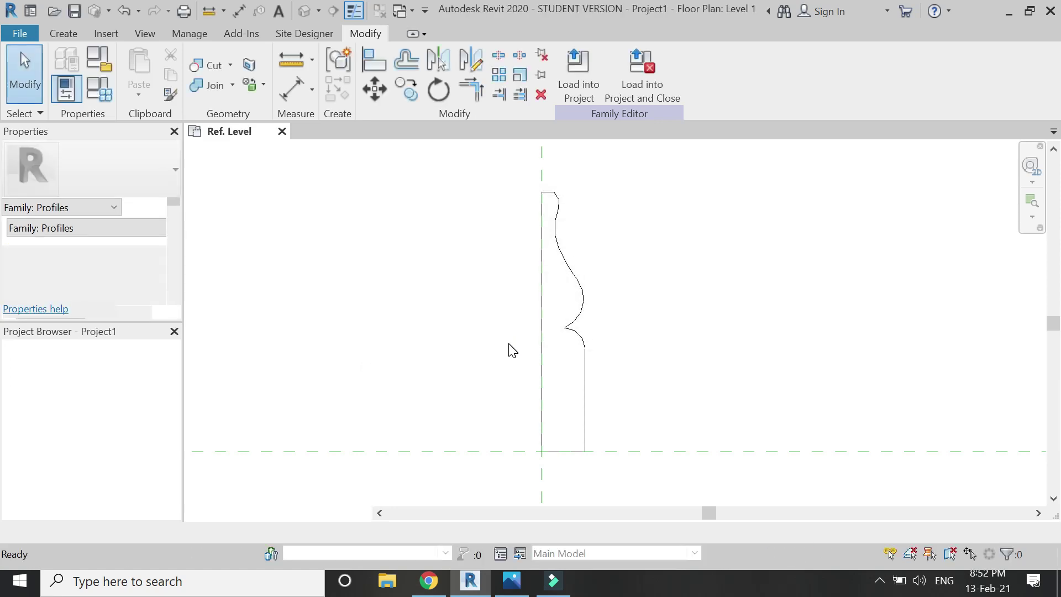
{"action": "left_click", "coordinate": [257, 130]}
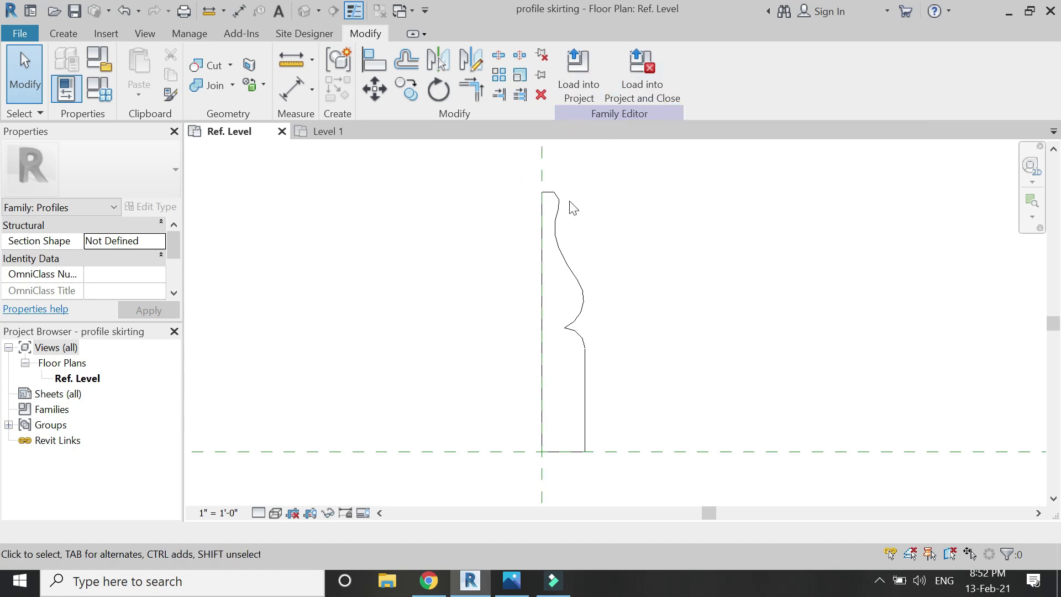
{"action": "left_click", "coordinate": [642, 86]}
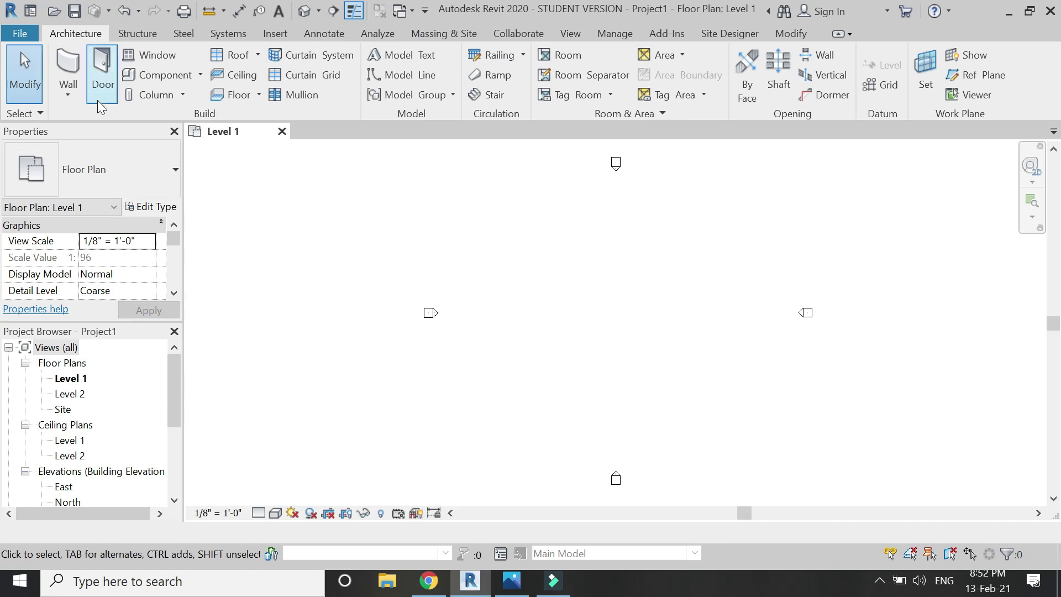
- Draw a 48'-0" Generic - 8" wall on Level 1 and open its Type Properties
{"action": "left_click", "coordinate": [68, 66]}
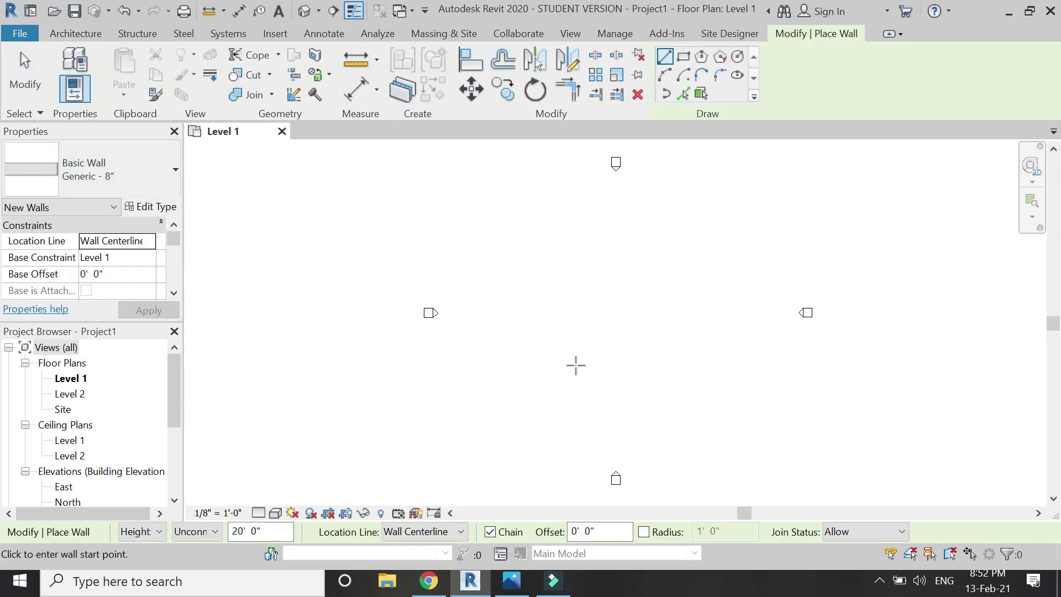
{"action": "left_click", "coordinate": [529, 327]}
{"action": "left_click", "coordinate": [630, 326]}
{"action": "key", "text": "Escape"}
{"action": "key", "text": "Escape"}
{"action": "scroll", "coordinate": [564, 332], "scroll_direction": "up", "scroll_amount": 5}
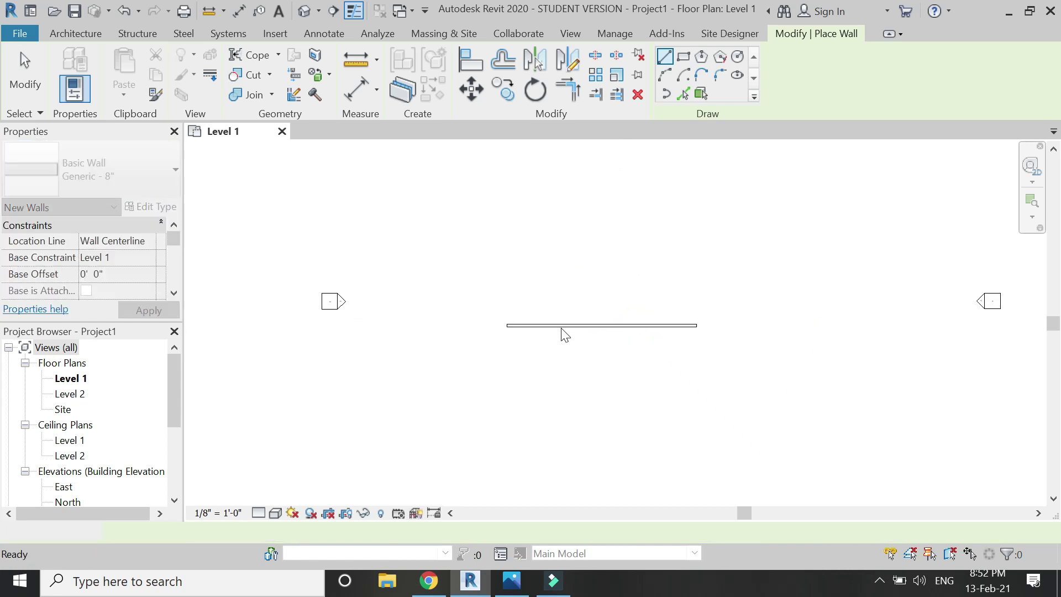
{"action": "left_click", "coordinate": [562, 326]}
{"action": "left_click", "coordinate": [562, 331]}
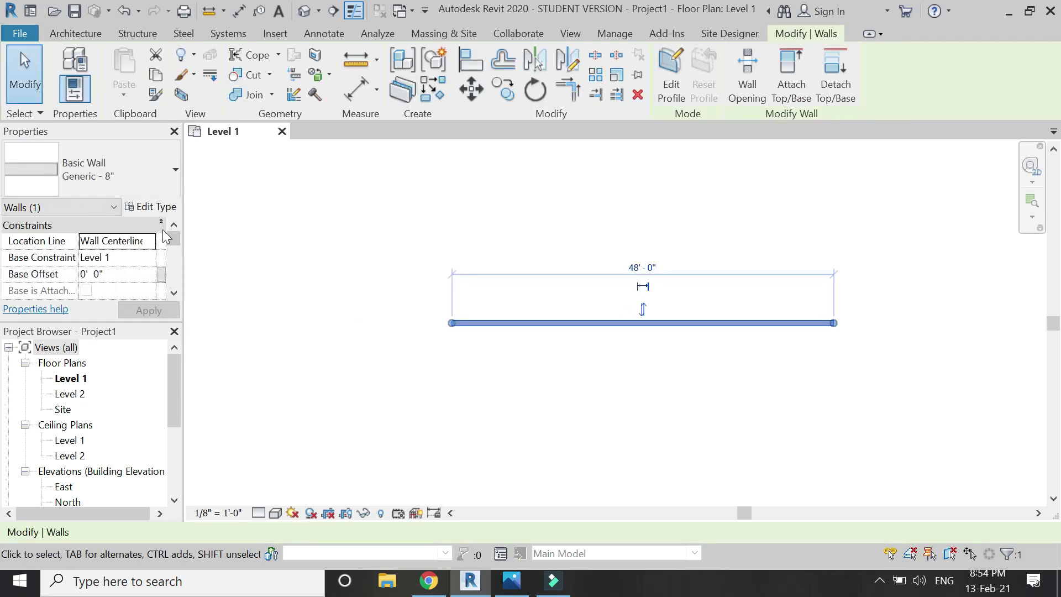
{"action": "left_click", "coordinate": [162, 207]}
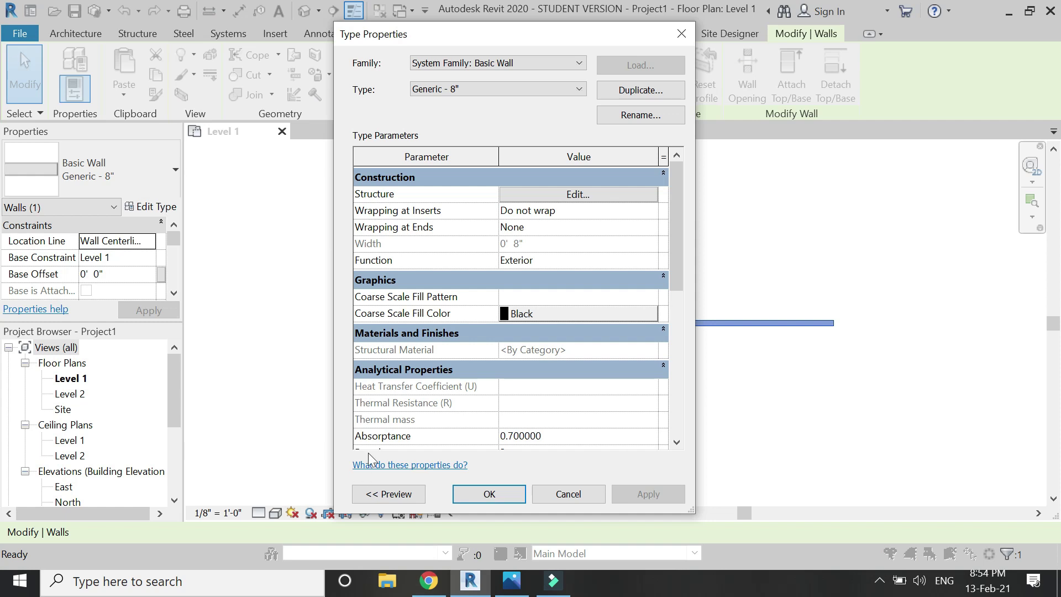
- Show the wall type preview in Section view
{"action": "left_click", "coordinate": [405, 491]}
{"action": "left_click", "coordinate": [404, 494]}
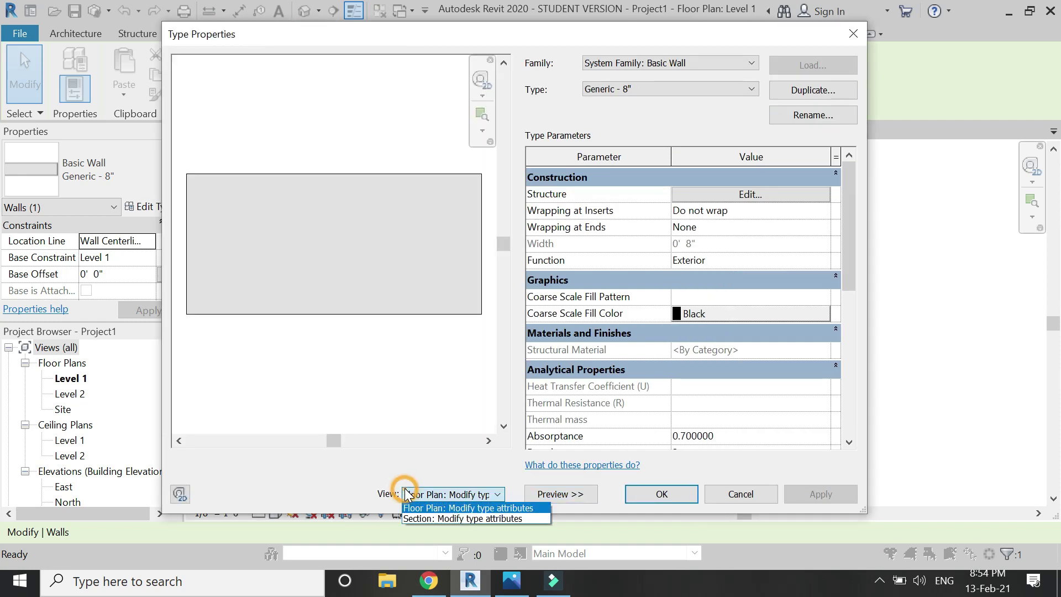
{"action": "left_click", "coordinate": [402, 419]}
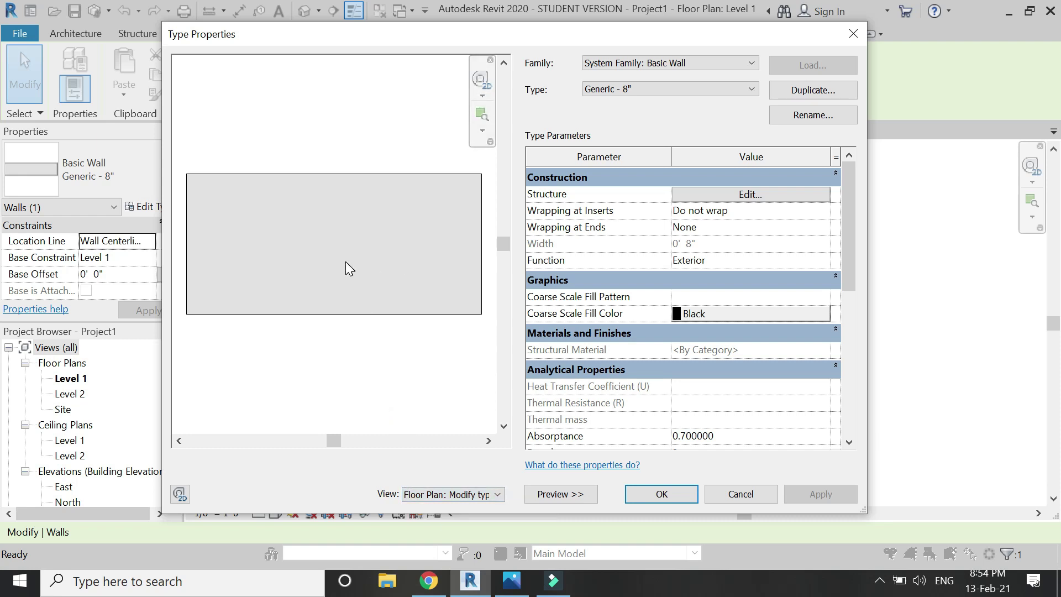
{"action": "left_click", "coordinate": [448, 494]}
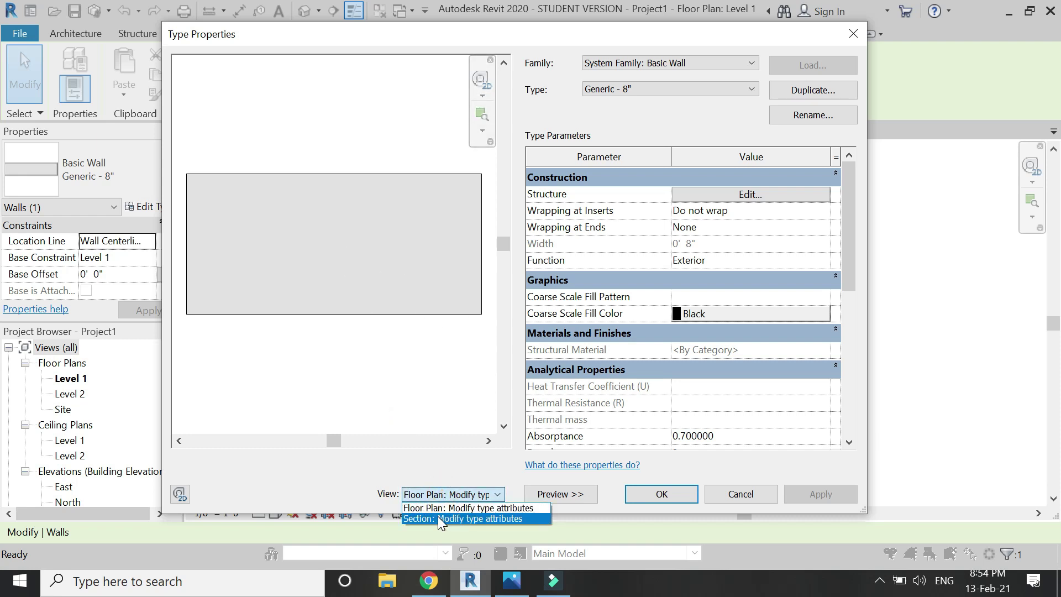
{"action": "left_click", "coordinate": [438, 516]}
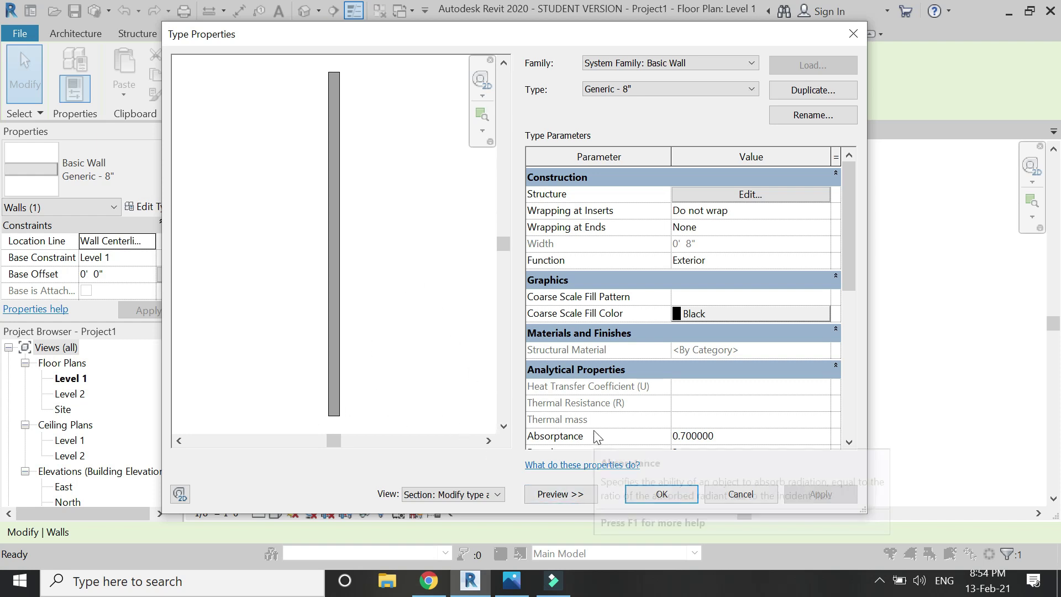
- Open Edit Assembly for the wall's Structure, keeping the preview in section
{"action": "left_click", "coordinate": [732, 196]}
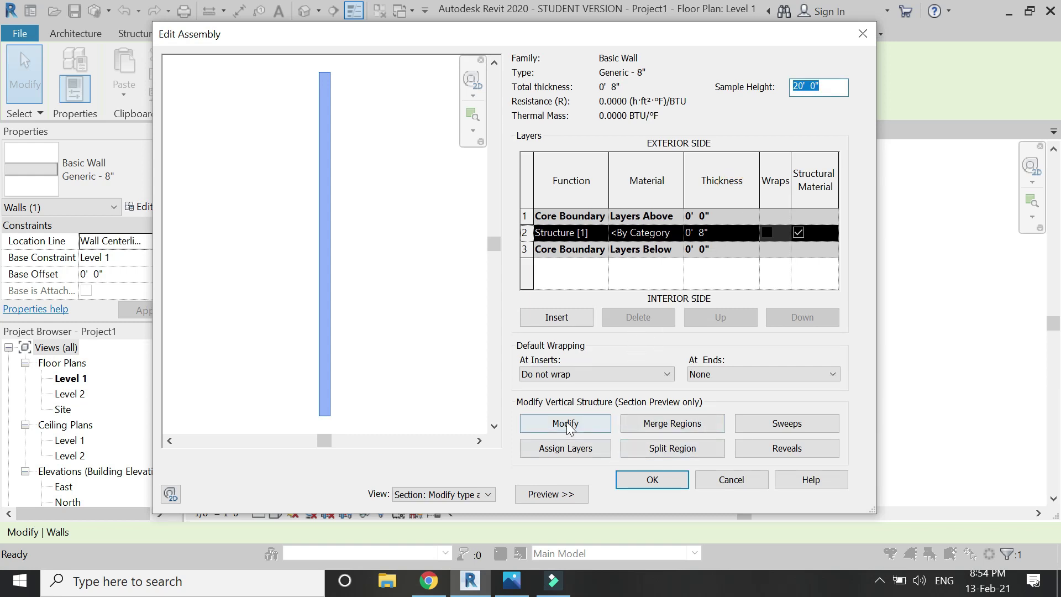
{"action": "left_click", "coordinate": [484, 498]}
{"action": "left_click", "coordinate": [459, 508]}
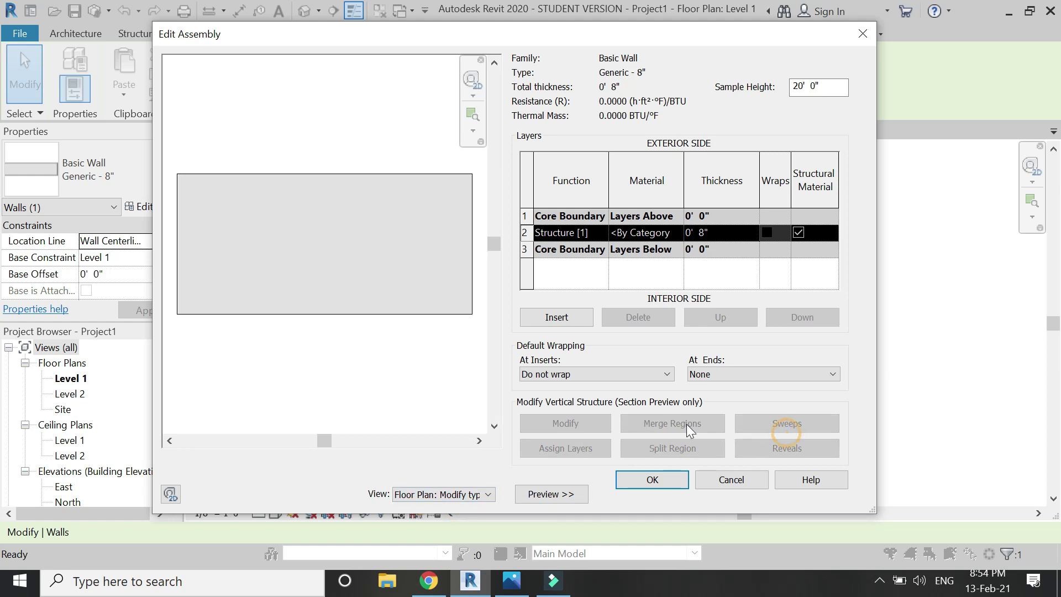
{"action": "left_click", "coordinate": [485, 494]}
{"action": "left_click", "coordinate": [456, 516]}
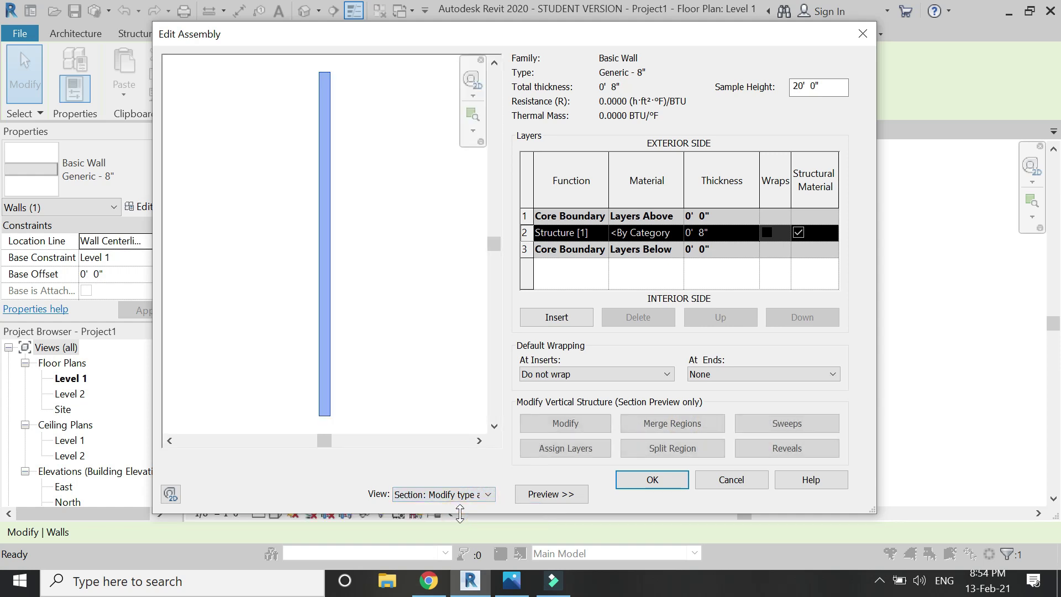
- Add a wall sweep that uses the profile skirting profile
{"action": "left_click", "coordinate": [799, 421]}
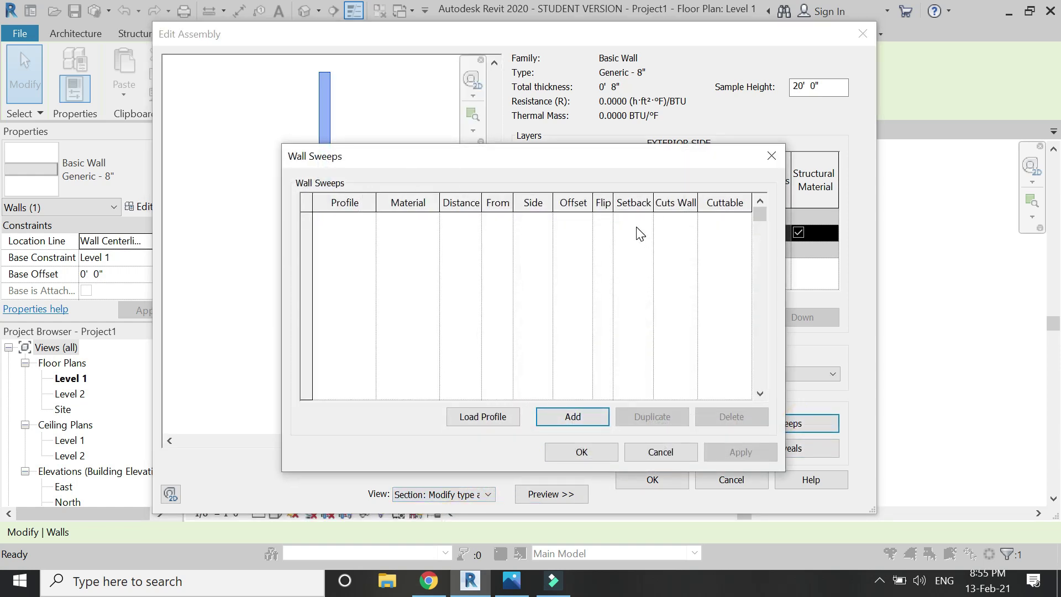
{"action": "left_click", "coordinate": [576, 415]}
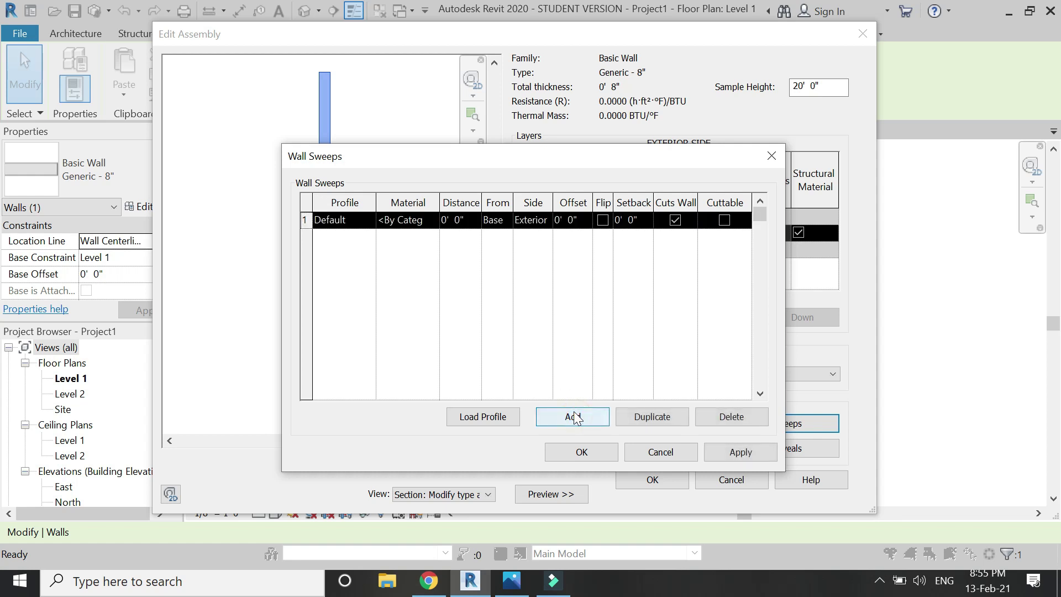
{"action": "left_click", "coordinate": [356, 220]}
{"action": "left_click", "coordinate": [368, 219]}
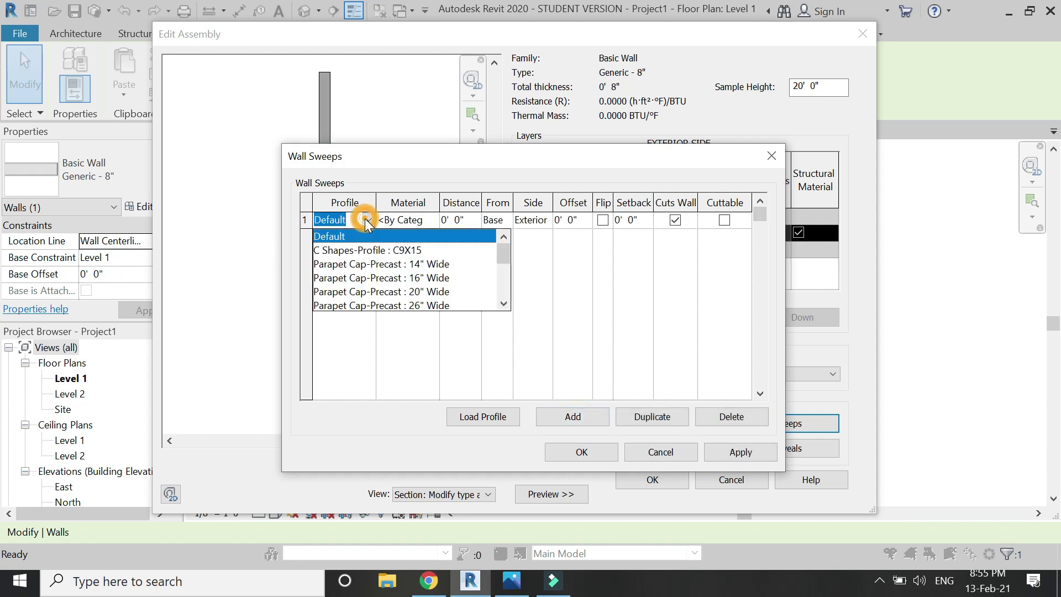
{"action": "scroll", "coordinate": [372, 260], "scroll_direction": "down", "scroll_amount": 1}
{"action": "scroll", "coordinate": [371, 259], "scroll_direction": "down", "scroll_amount": 2}
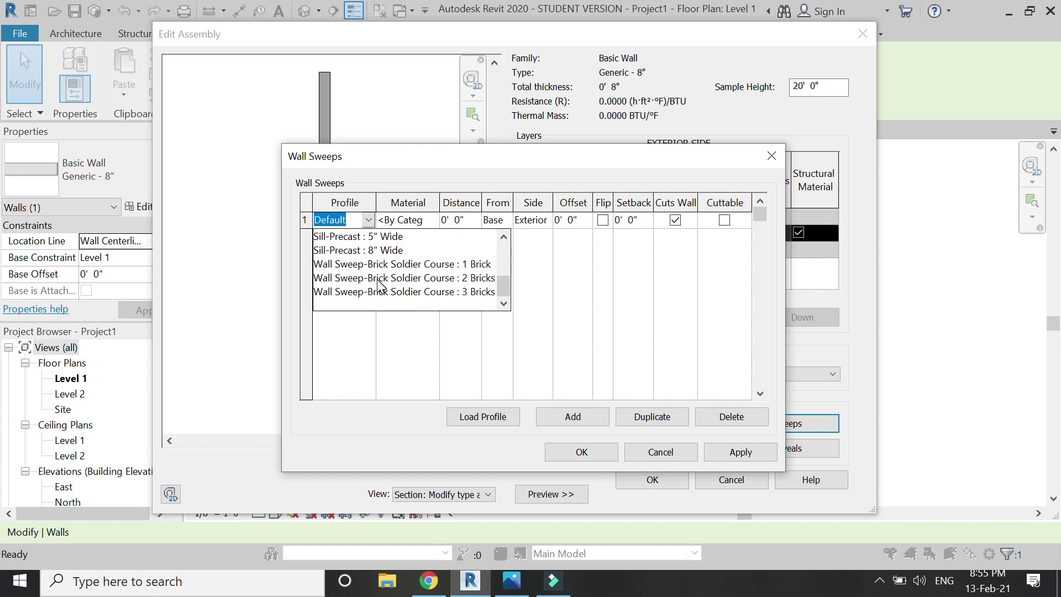
{"action": "scroll", "coordinate": [381, 284], "scroll_direction": "up", "scroll_amount": 2}
{"action": "left_click", "coordinate": [380, 292]}
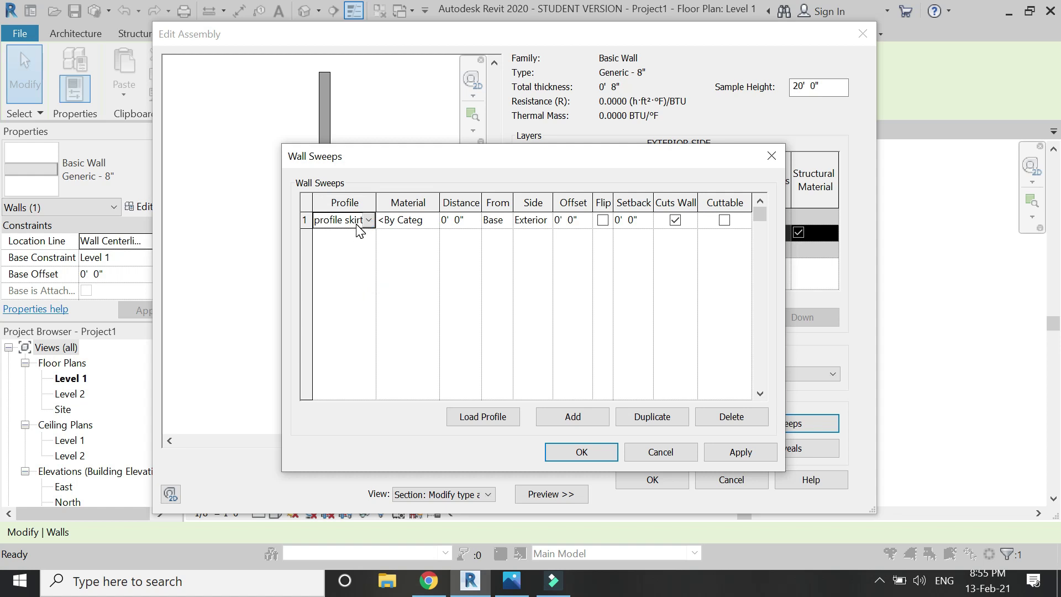
- Open the Material Browser for the sweep's material and start a search
{"action": "left_click", "coordinate": [435, 220]}
{"action": "left_click", "coordinate": [433, 219]}
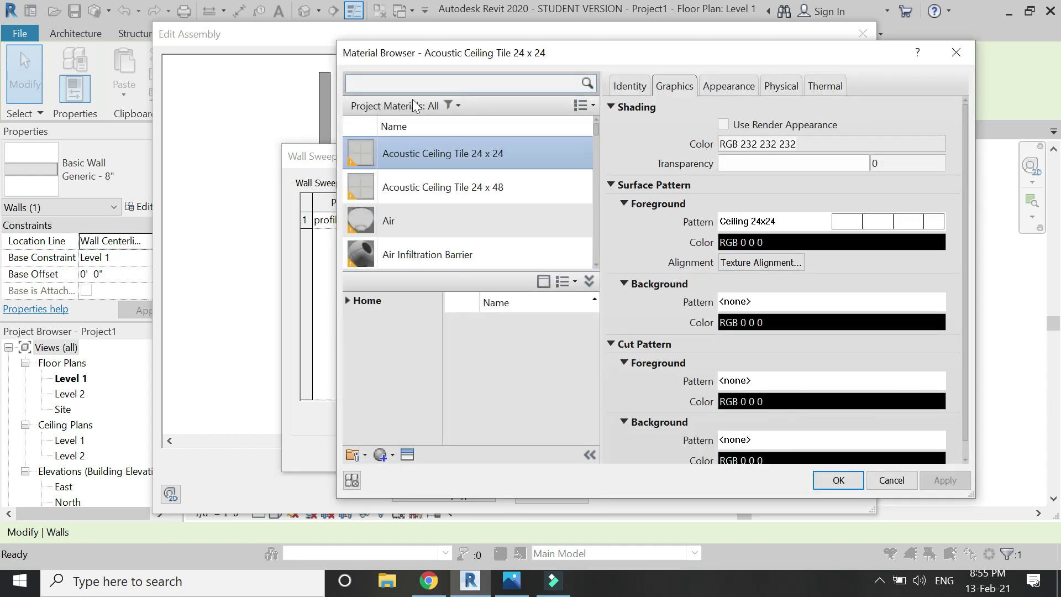
{"action": "left_click", "coordinate": [409, 83]}
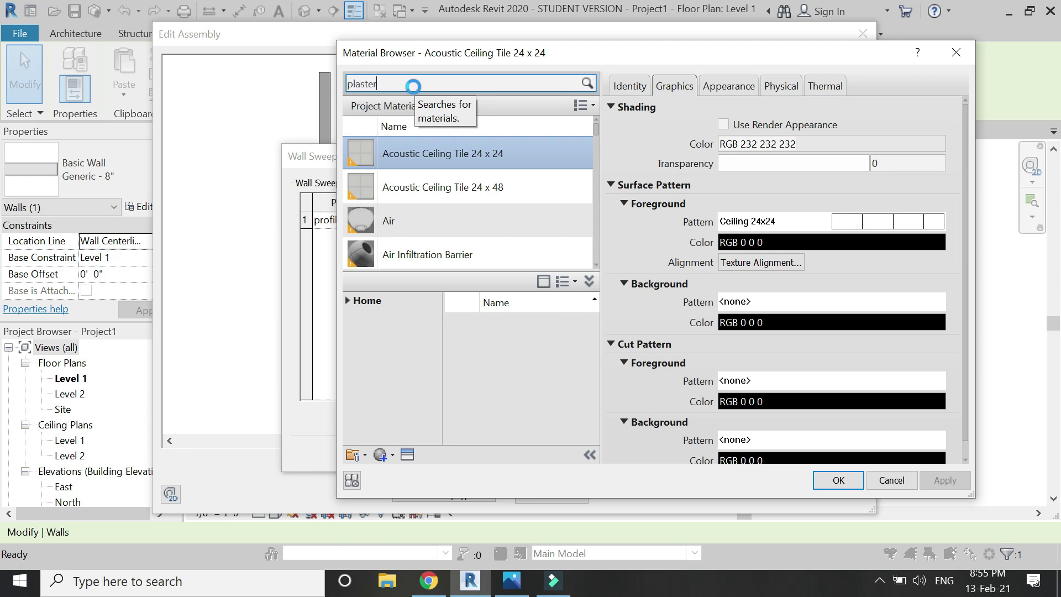
- Search 'plaster' and assign Render, Beige, Smooth as the skirting sweep's material
{"action": "left_click", "coordinate": [432, 171]}
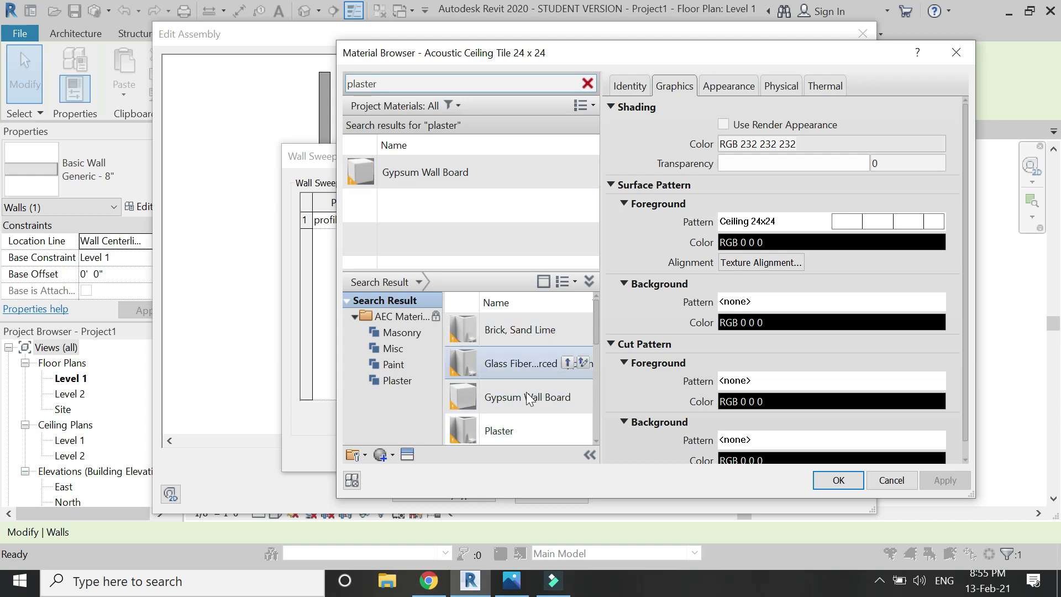
{"action": "scroll", "coordinate": [526, 420], "scroll_direction": "down", "scroll_amount": 1}
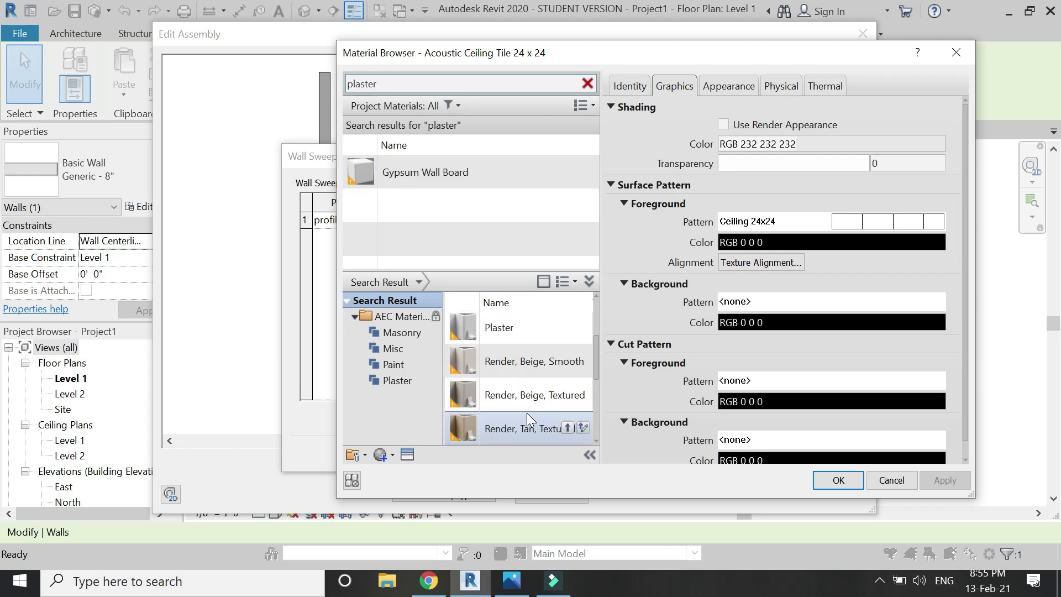
{"action": "left_click", "coordinate": [556, 363]}
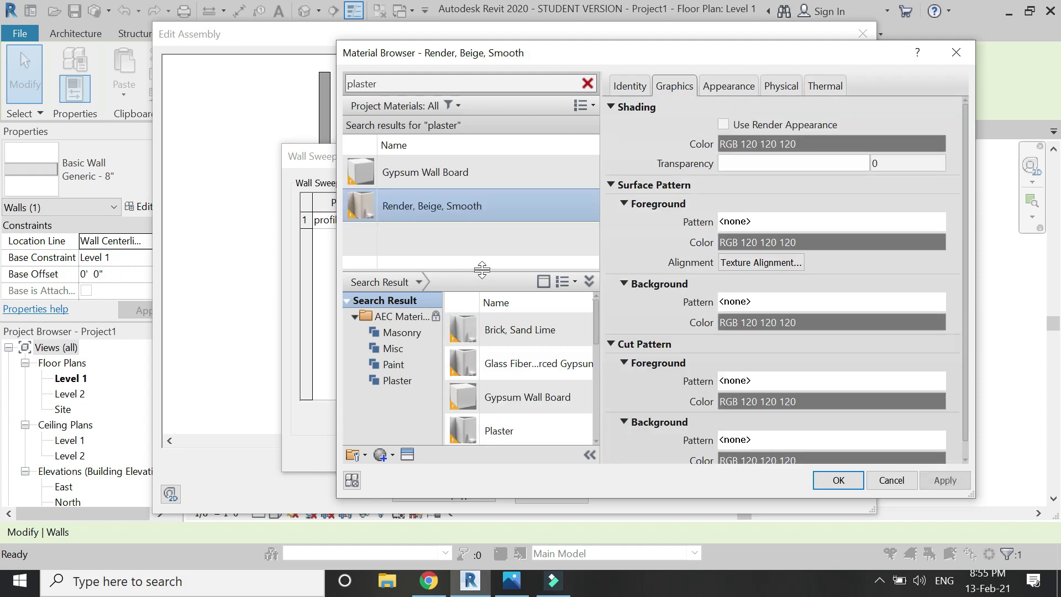
{"action": "left_click", "coordinate": [838, 480]}
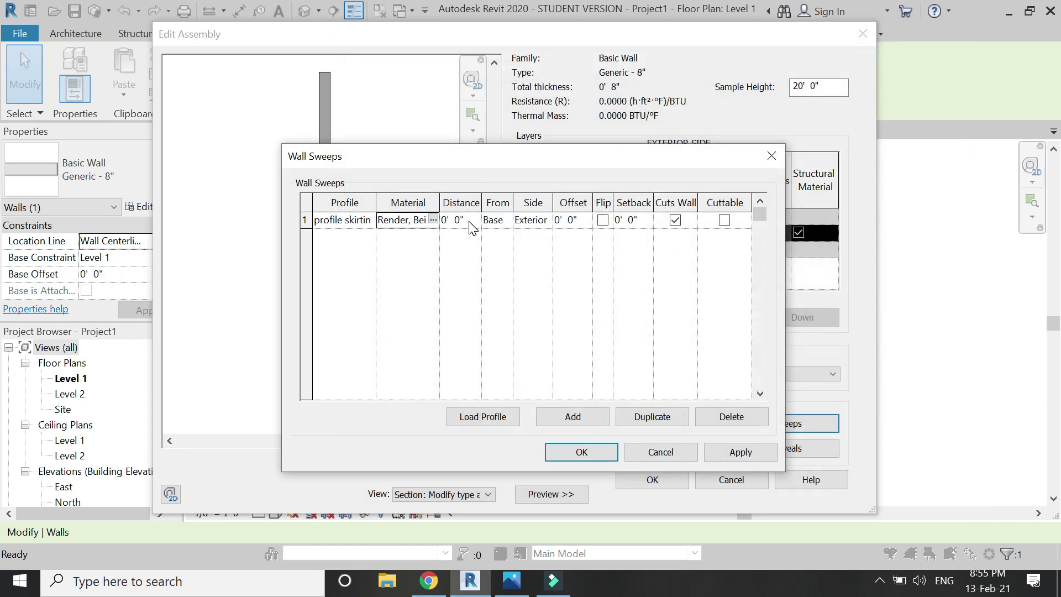
- Preview the sweep's distance at 2' 0", then reset it to 0' 0" at the wall base
{"action": "left_click_drag", "start_coordinate": [466, 166], "coordinate": [658, 127]}
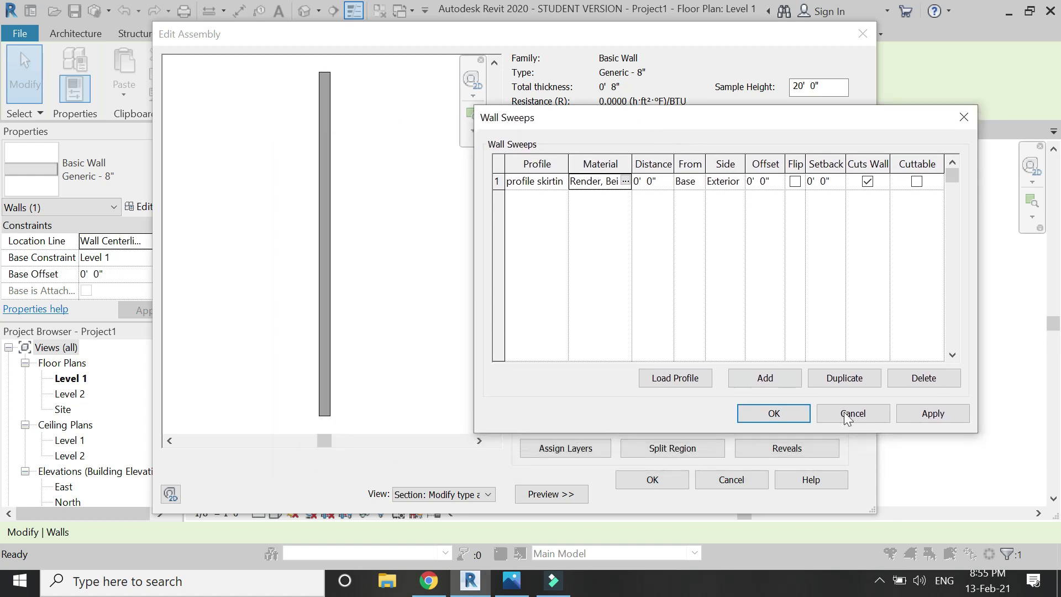
{"action": "left_click", "coordinate": [933, 415]}
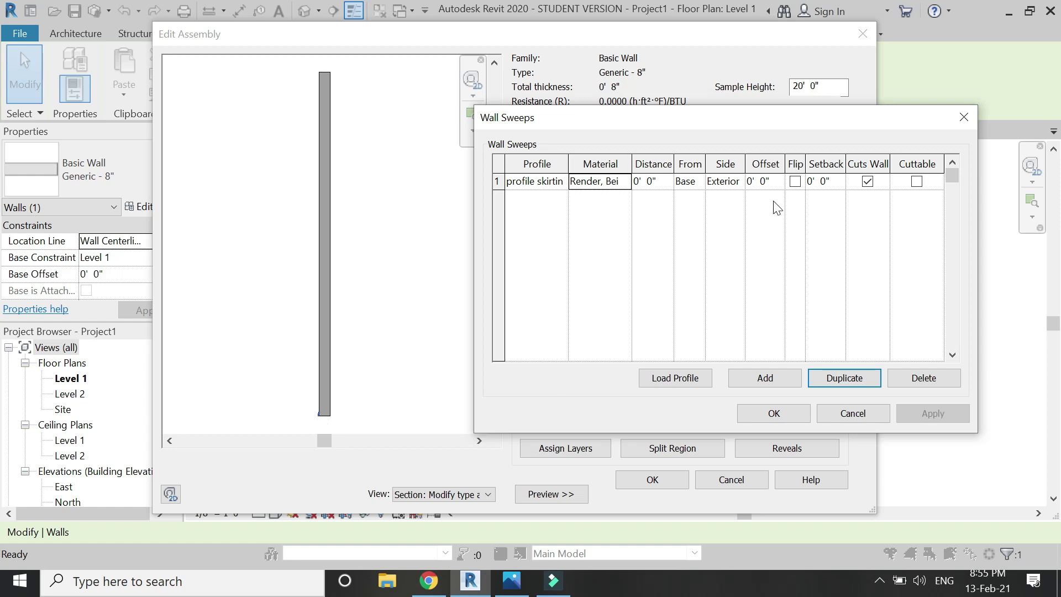
{"action": "left_click", "coordinate": [663, 181]}
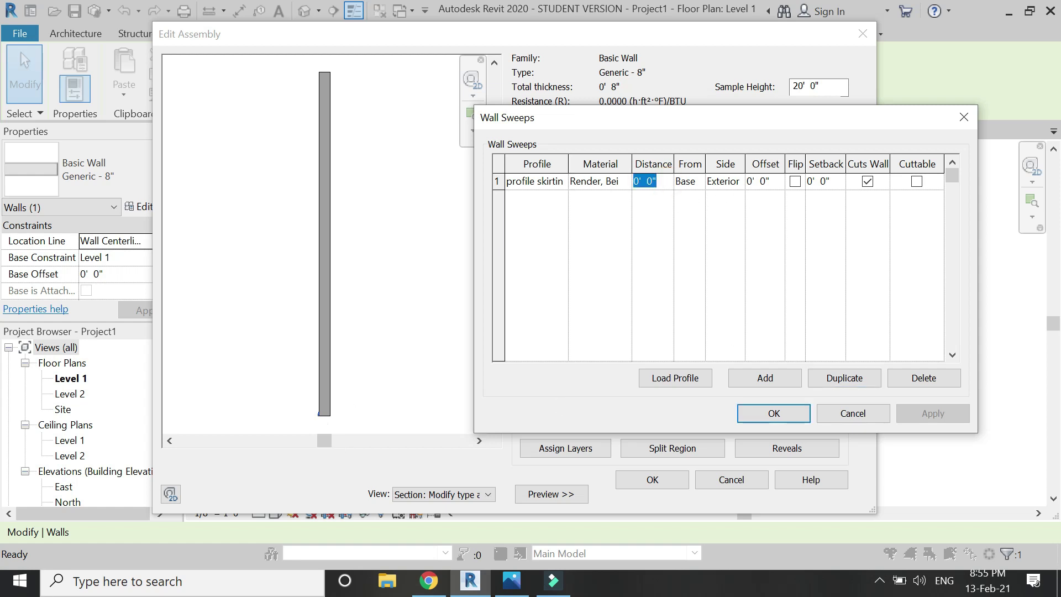
{"action": "type", "text": "2"}
{"action": "key", "text": "Tab"}
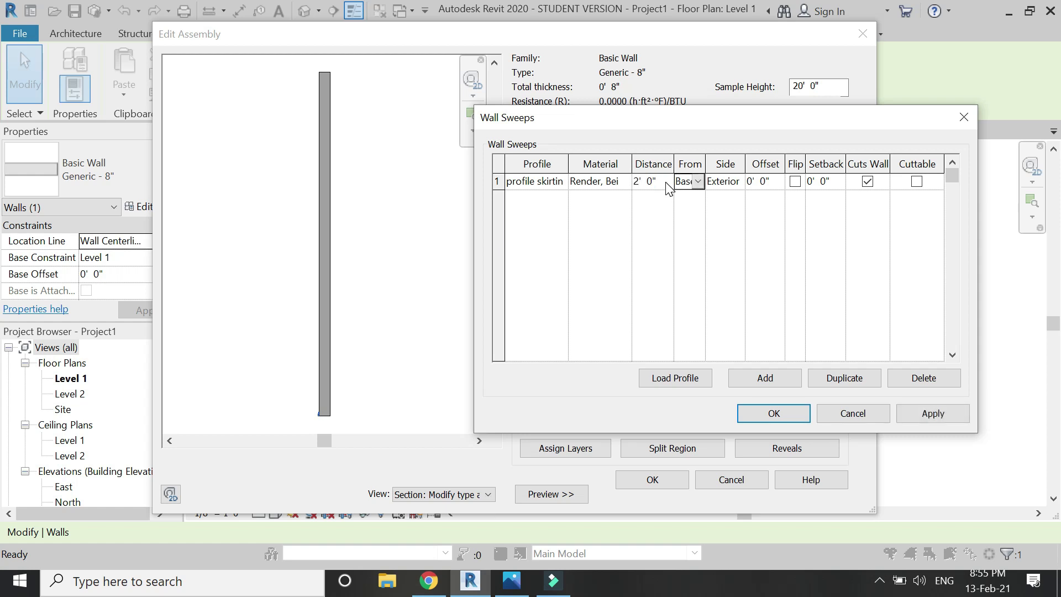
{"action": "left_click", "coordinate": [932, 413]}
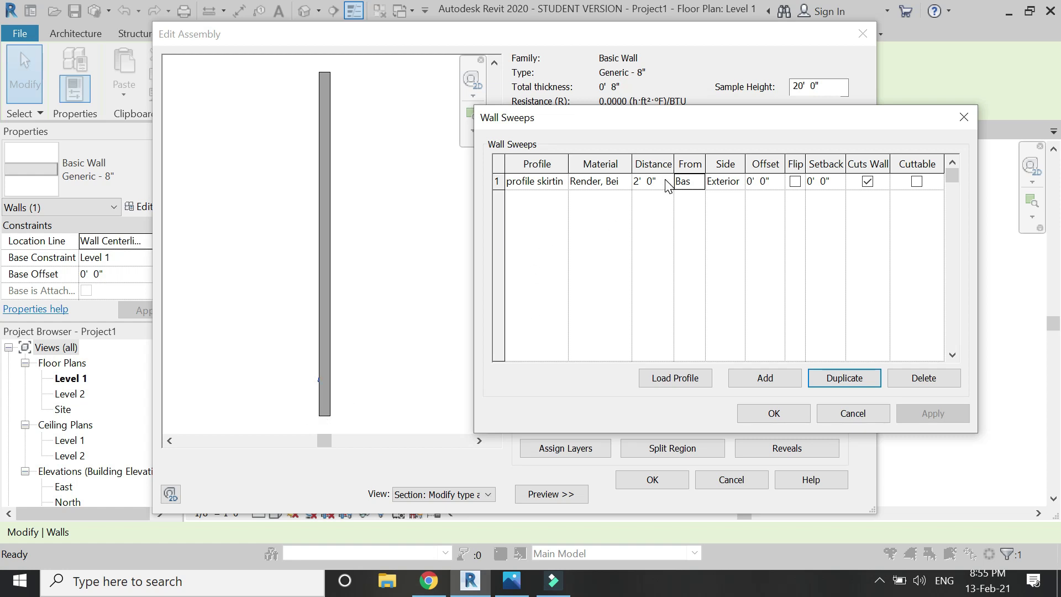
{"action": "key", "text": "shift+Tab"}
{"action": "type", "text": "0"}
{"action": "key", "text": "Tab"}
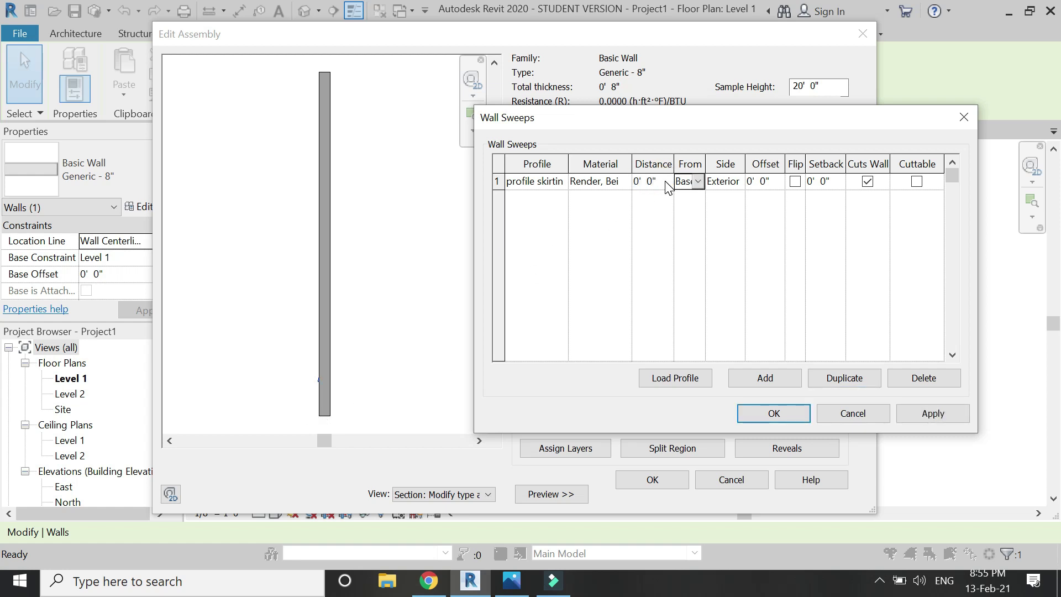
{"action": "left_click", "coordinate": [906, 421]}
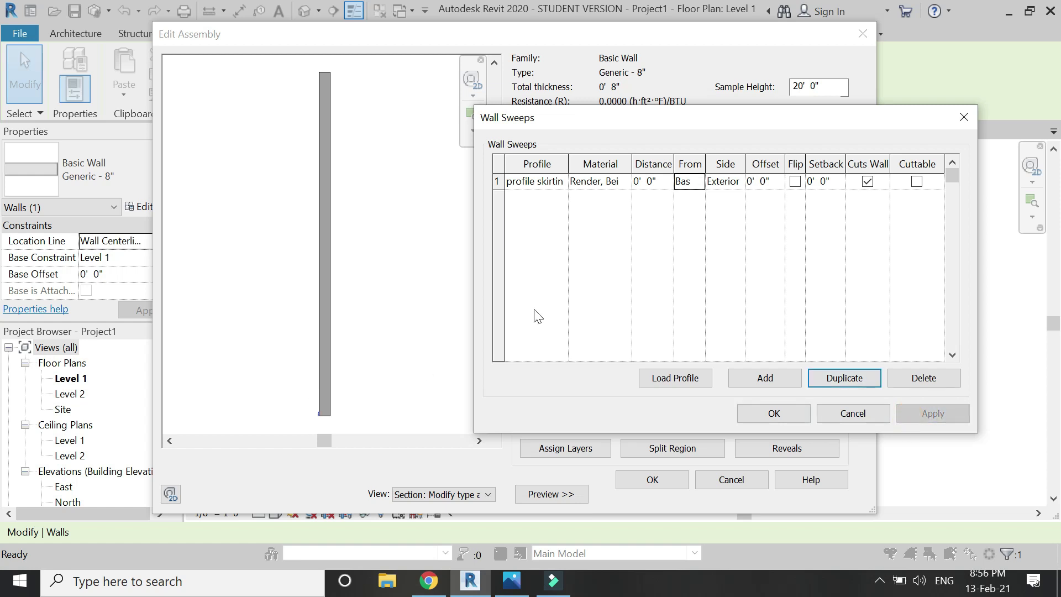
- Set the sweep's side to Interior and apply
{"action": "left_click", "coordinate": [738, 183]}
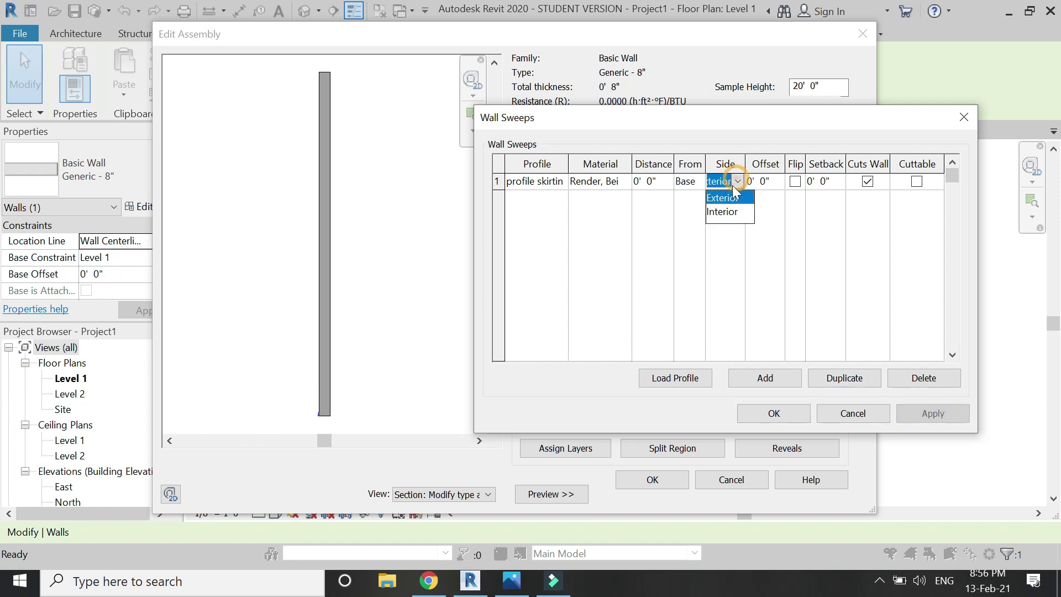
{"action": "left_click", "coordinate": [722, 215]}
{"action": "left_click", "coordinate": [929, 420]}
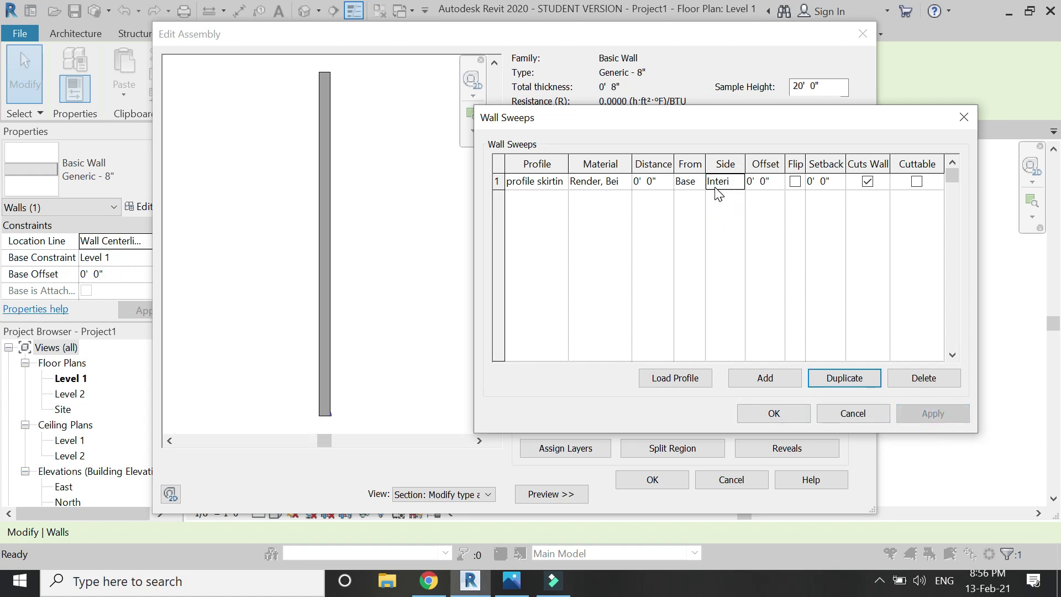
- Test a 2' 0" offset, set it back to 0' 0", and confirm the Wall Sweeps
{"action": "left_click", "coordinate": [778, 182]}
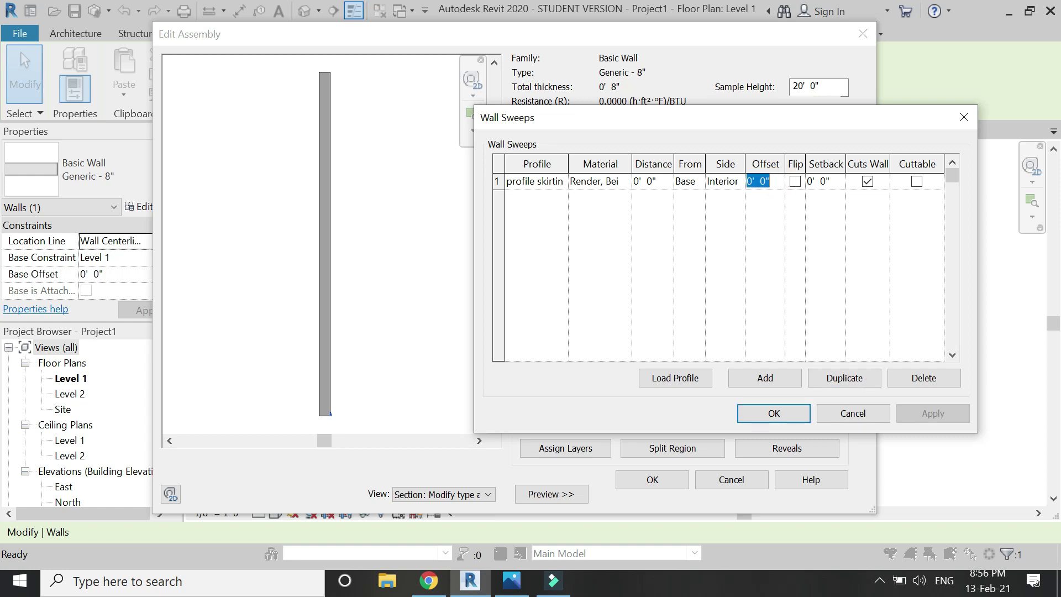
{"action": "type", "text": "2"}
{"action": "key", "text": "Tab"}
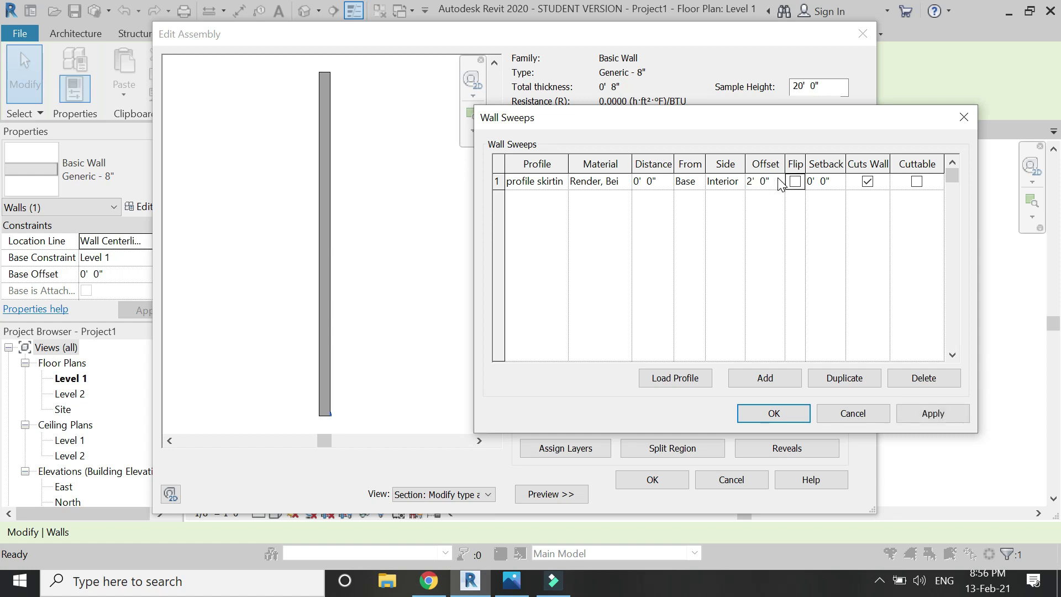
{"action": "left_click", "coordinate": [925, 418]}
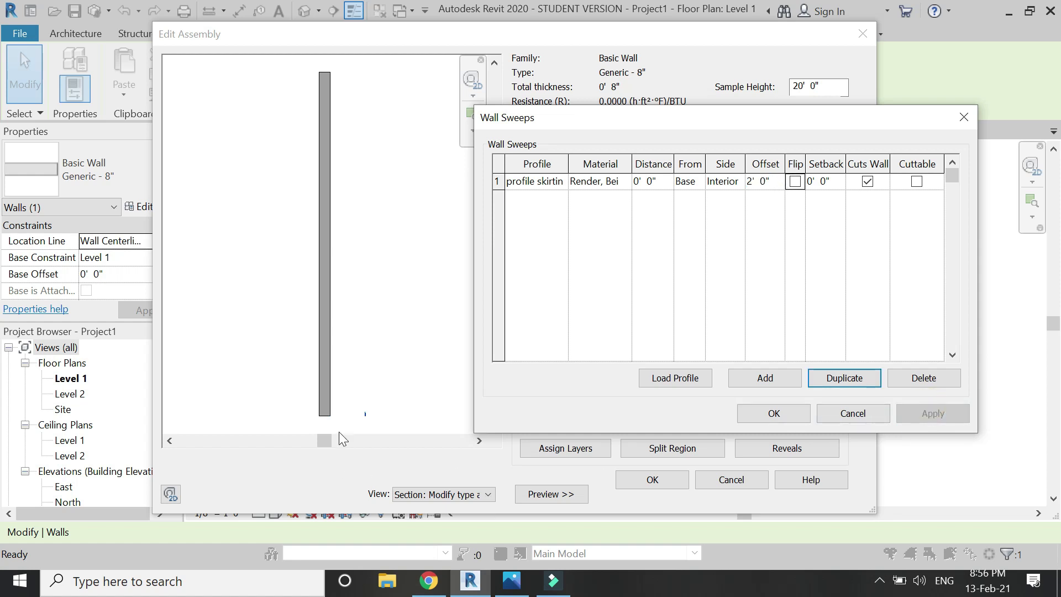
{"action": "left_click", "coordinate": [774, 181]}
{"action": "left_click", "coordinate": [774, 181]}
{"action": "type", "text": "0"}
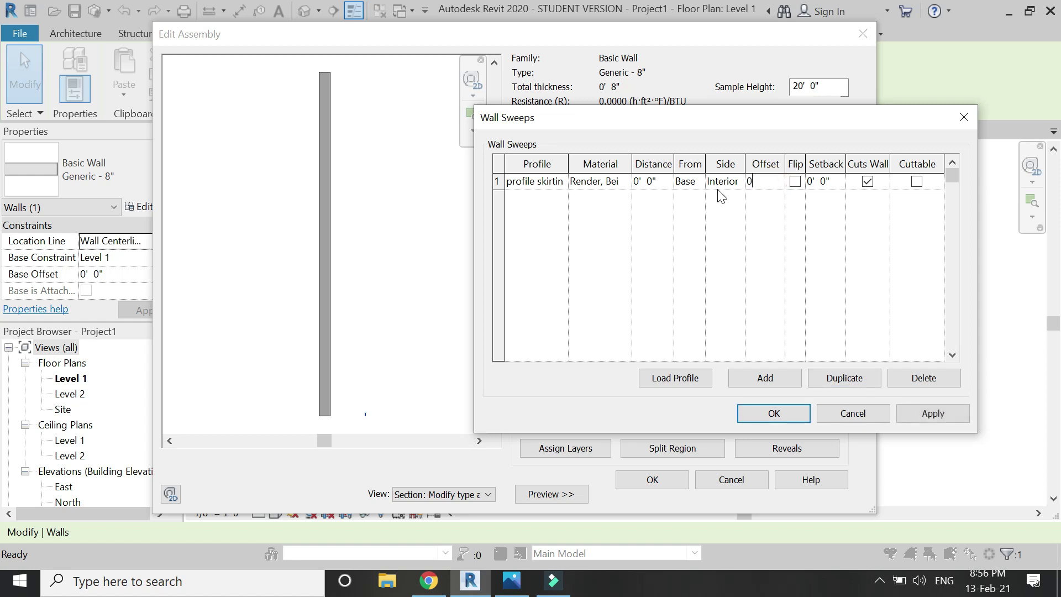
{"action": "left_click", "coordinate": [909, 409]}
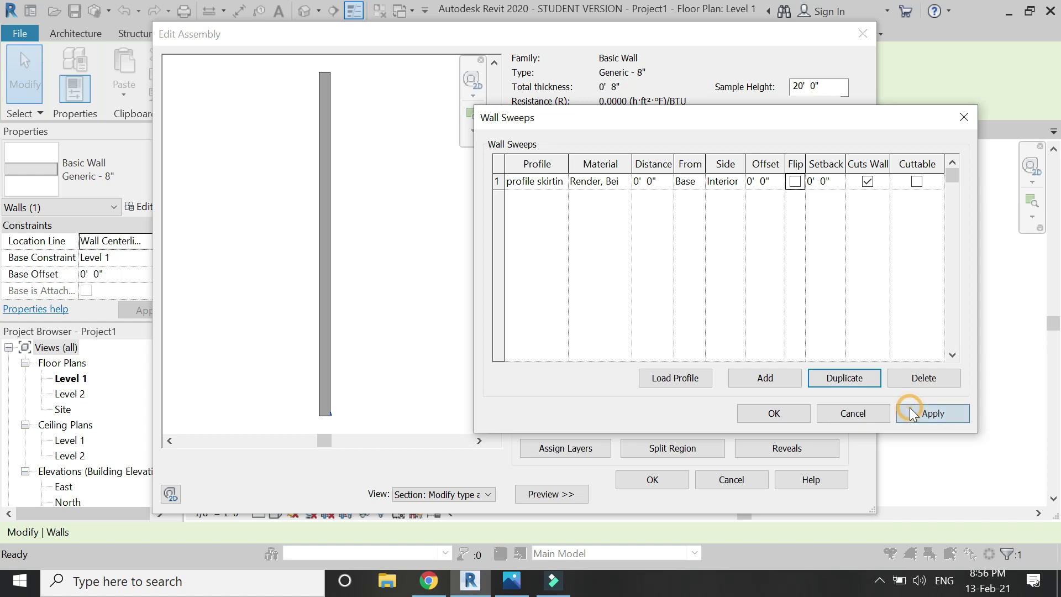
{"action": "left_click", "coordinate": [758, 416]}
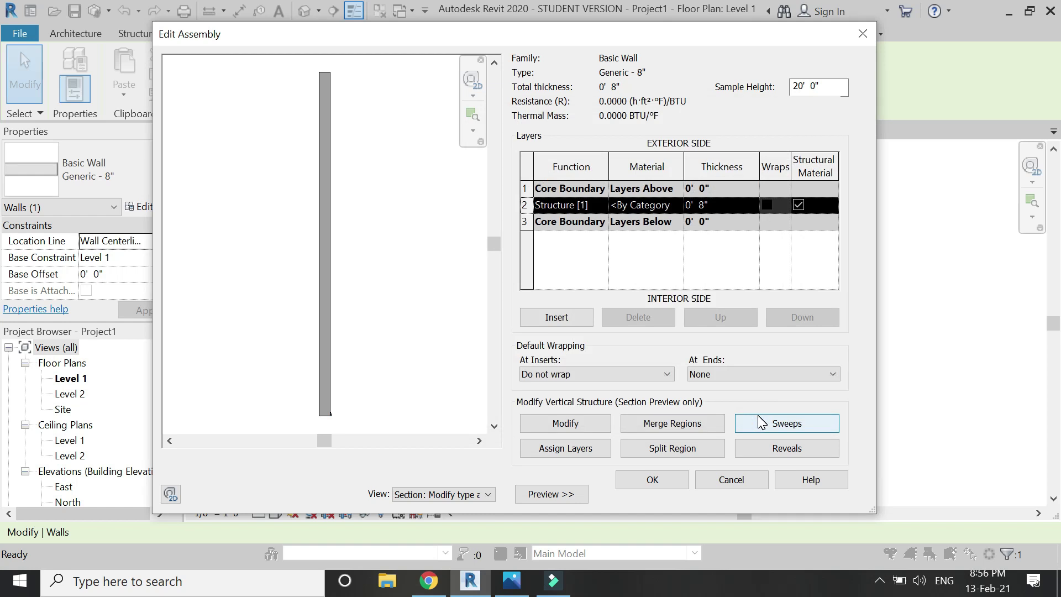
- Confirm Edit Assembly and Type Properties to keep the updated Generic - 8" type
{"action": "left_click", "coordinate": [641, 486]}
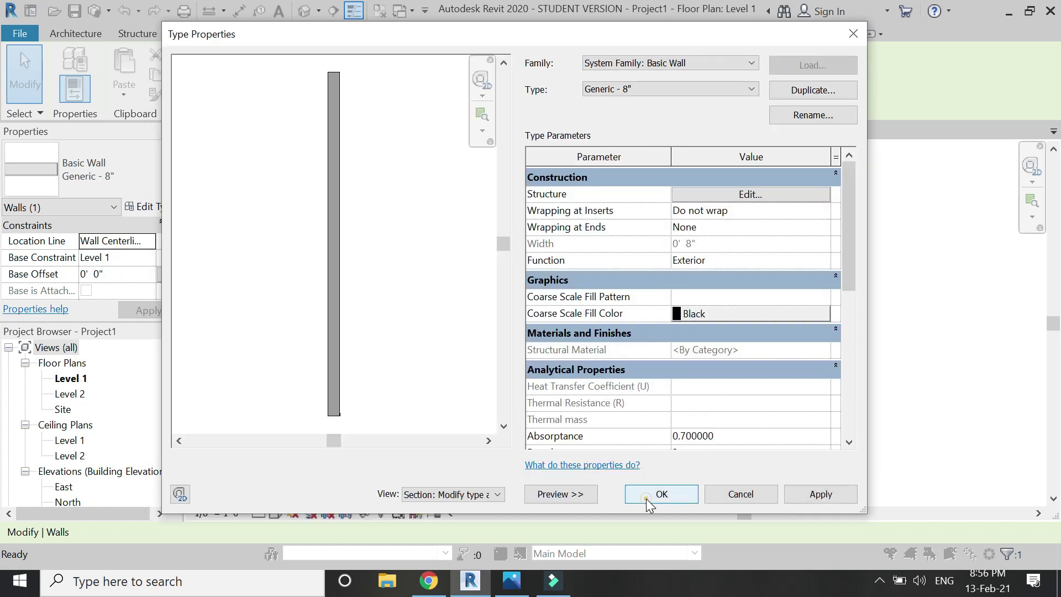
{"action": "left_click", "coordinate": [645, 494]}
{"action": "left_click", "coordinate": [506, 401]}
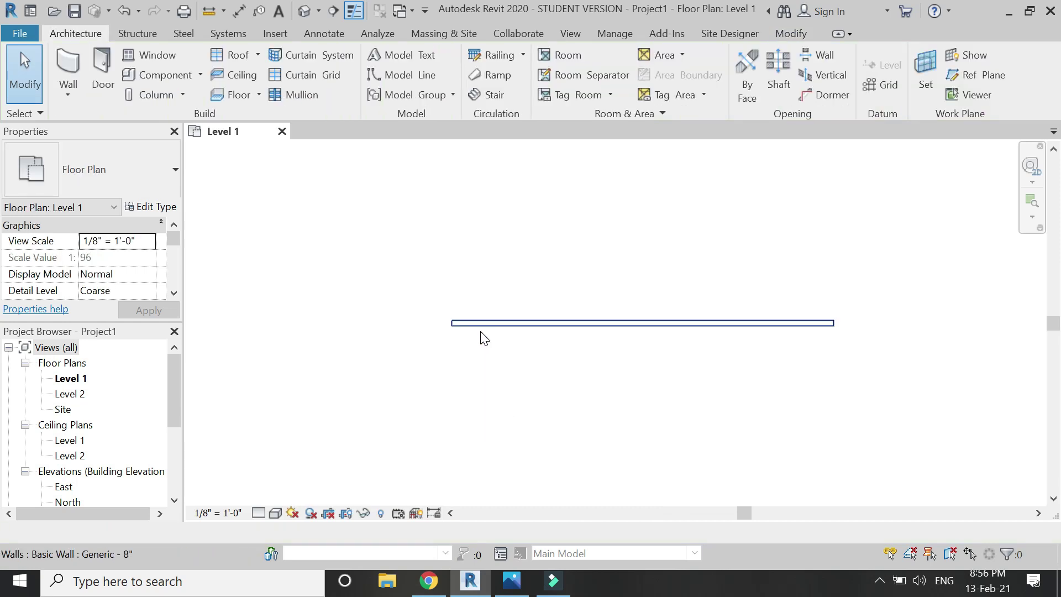
{"action": "scroll", "coordinate": [480, 329], "scroll_direction": "up", "scroll_amount": 1}
- Delete the straight 48' wall from the Level 1 plan
{"action": "left_click", "coordinate": [445, 323]}
{"action": "scroll", "coordinate": [445, 324], "scroll_direction": "up", "scroll_amount": 5}
{"action": "scroll", "coordinate": [472, 330], "scroll_direction": "up", "scroll_amount": 3}
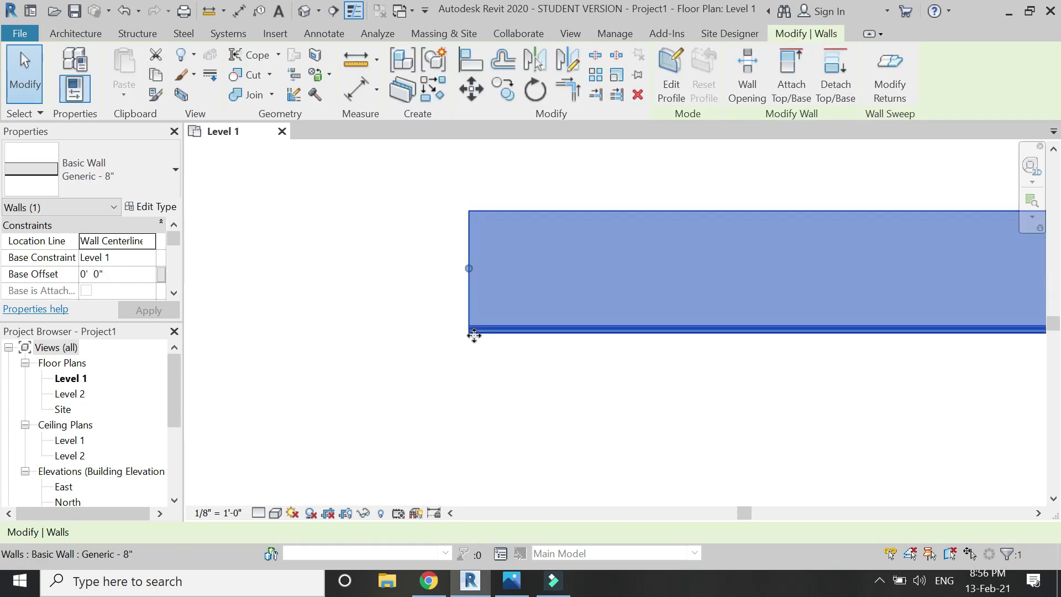
{"action": "left_click", "coordinate": [483, 369]}
{"action": "left_click", "coordinate": [480, 329]}
{"action": "scroll", "coordinate": [294, 339], "scroll_direction": "down", "scroll_amount": 5}
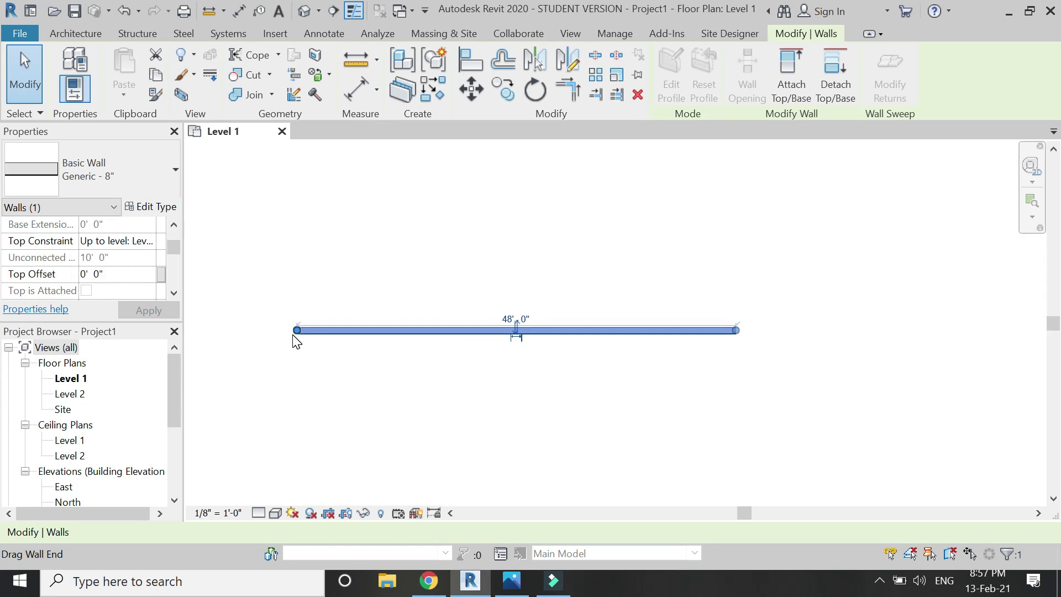
{"action": "key", "text": "Delete"}
- Start new walls with the Top Constraint set to Up to level: Level 2
{"action": "left_click", "coordinate": [68, 63]}
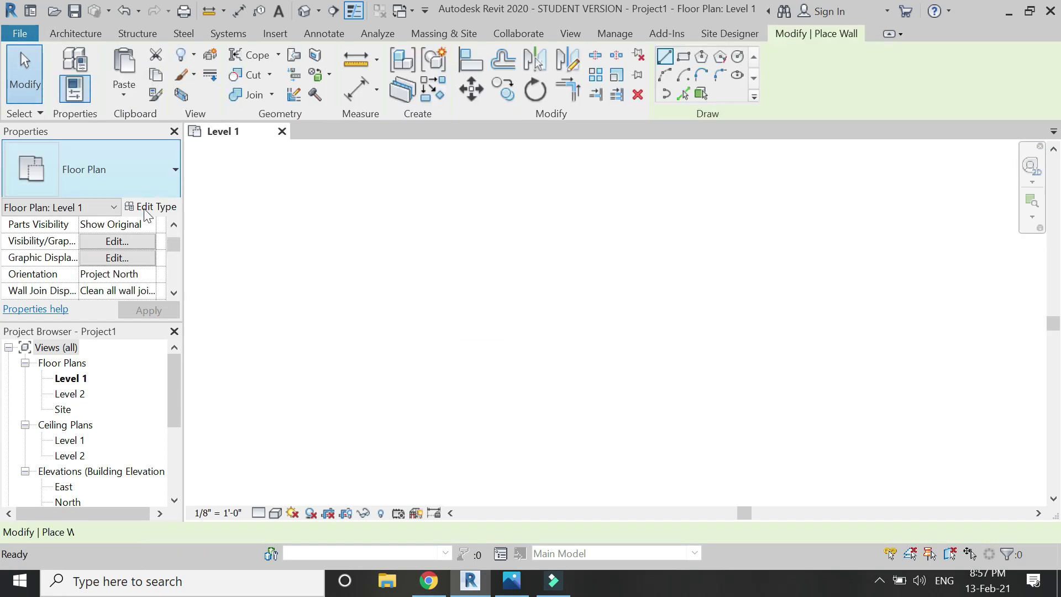
{"action": "left_click", "coordinate": [149, 241]}
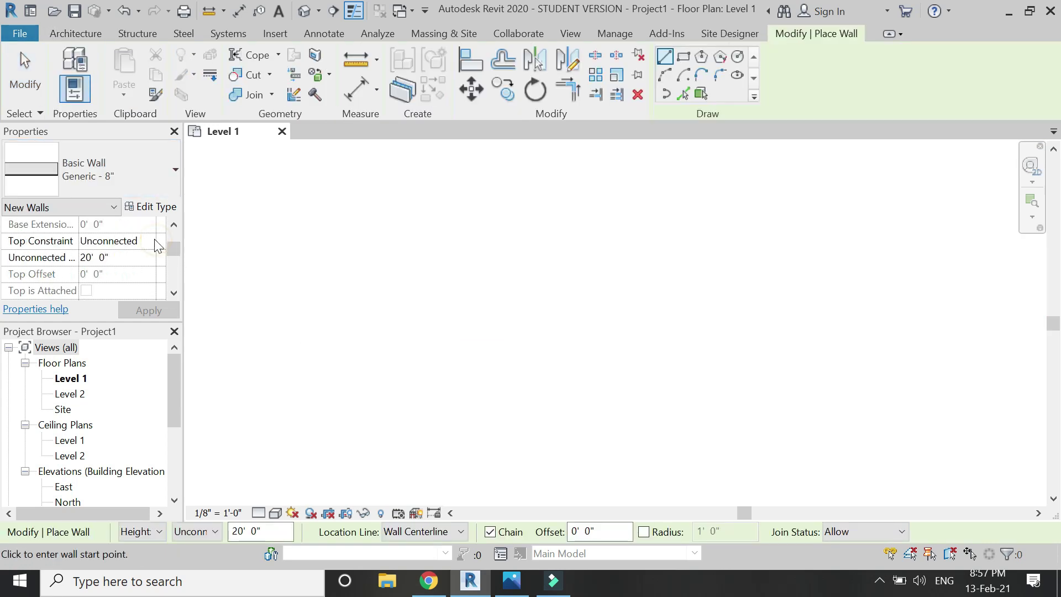
{"action": "left_click", "coordinate": [149, 241]}
{"action": "left_click", "coordinate": [152, 283]}
{"action": "key", "text": "Return"}
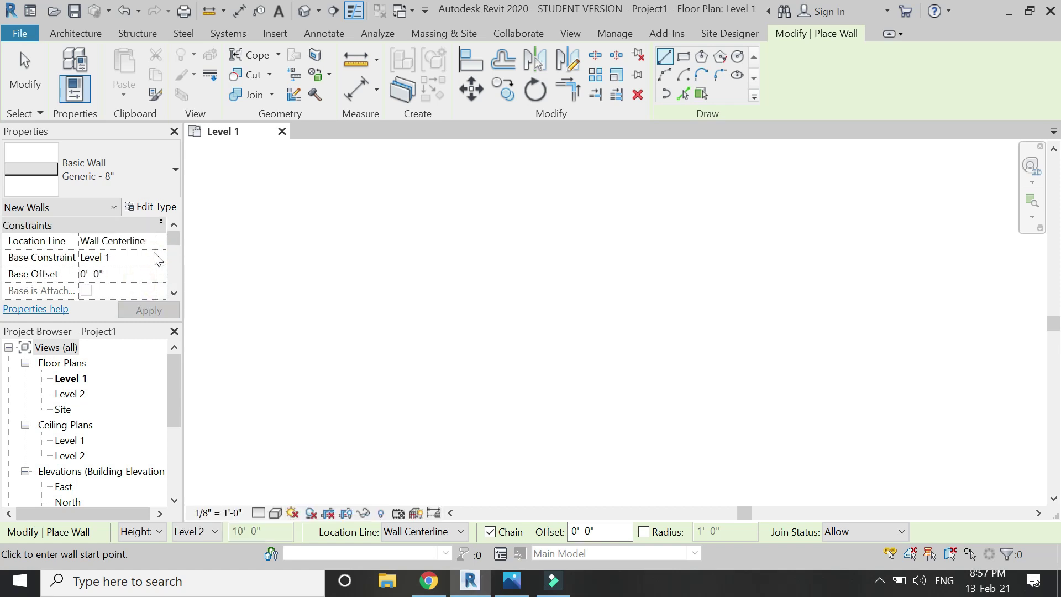
- Draw a closed four-corner rectangle of Generic - 8" walls on Level 1
{"action": "left_click", "coordinate": [438, 281]}
{"action": "left_click", "coordinate": [552, 280]}
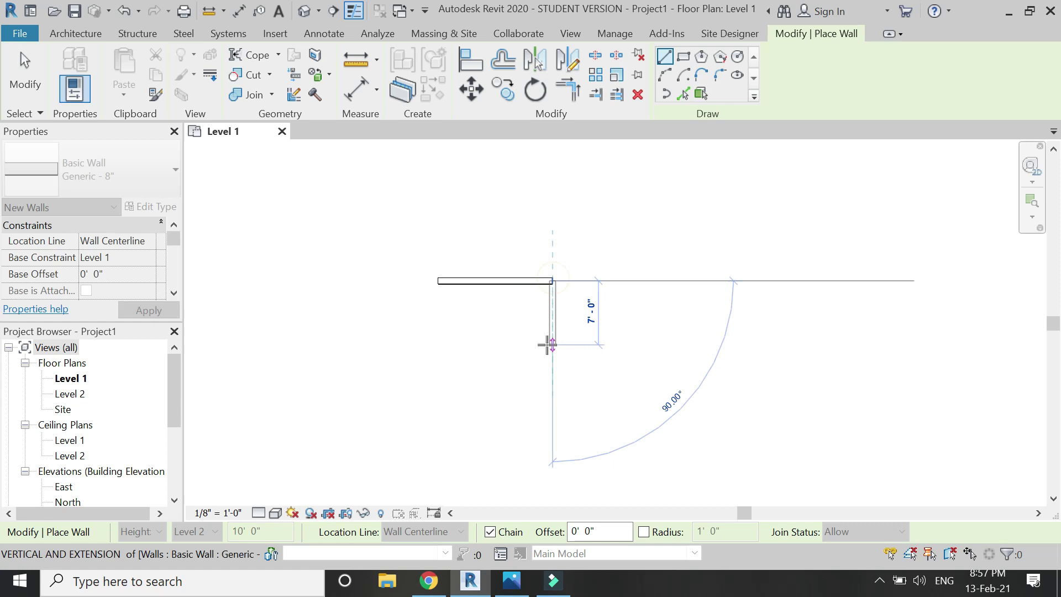
{"action": "left_click", "coordinate": [552, 344]}
{"action": "left_click", "coordinate": [438, 344]}
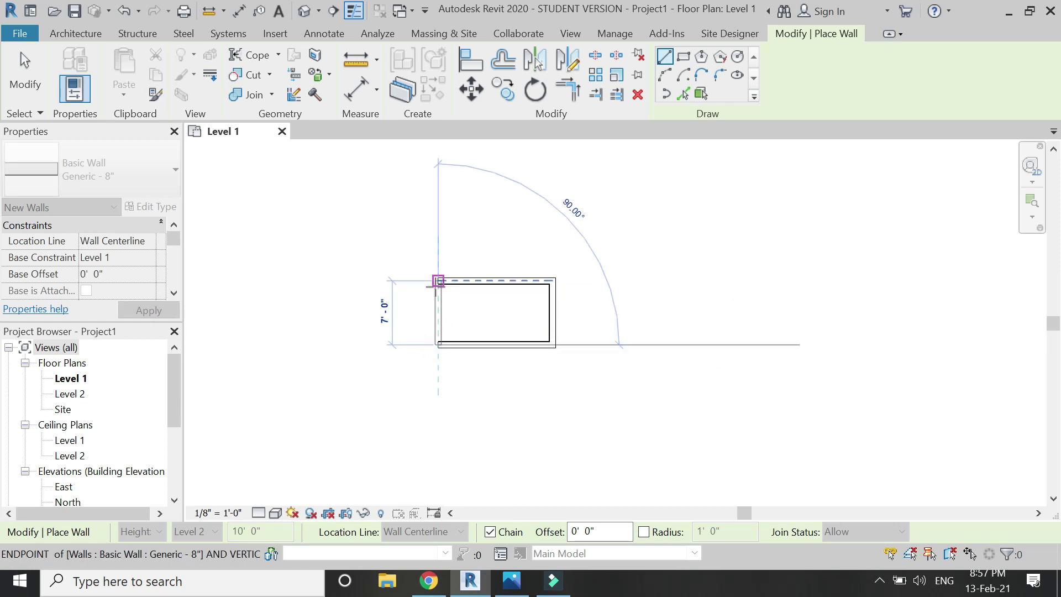
{"action": "left_click", "coordinate": [439, 281]}
{"action": "key", "text": "Escape"}
{"action": "key", "text": "Escape"}
{"action": "scroll", "coordinate": [482, 301], "scroll_direction": "up", "scroll_amount": 3}
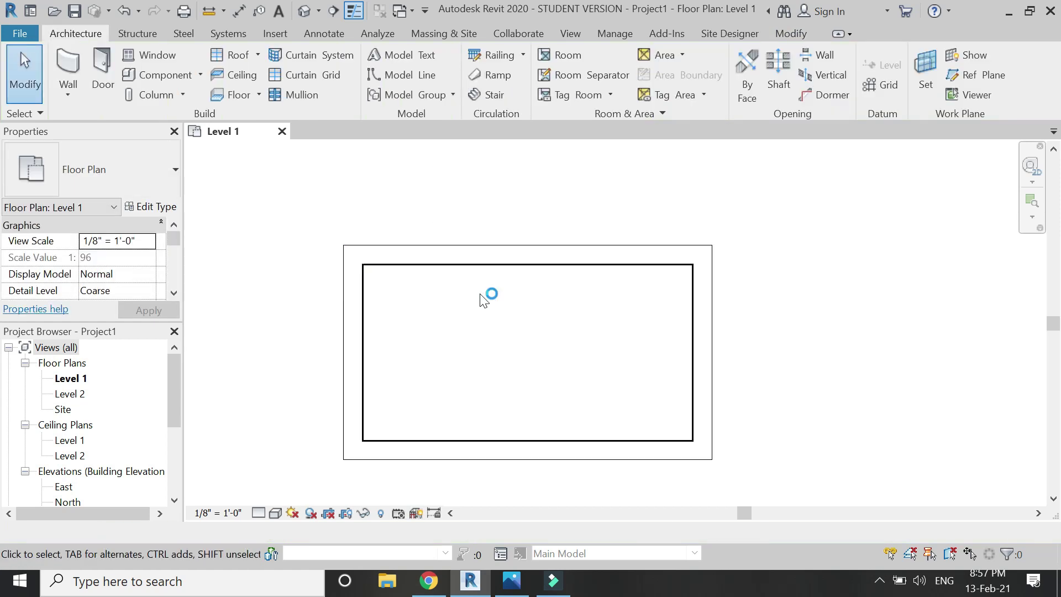
{"action": "scroll", "coordinate": [478, 287], "scroll_direction": "up", "scroll_amount": 1}
{"action": "scroll", "coordinate": [477, 298], "scroll_direction": "down", "scroll_amount": 2}
{"action": "scroll", "coordinate": [390, 261], "scroll_direction": "up", "scroll_amount": 5}
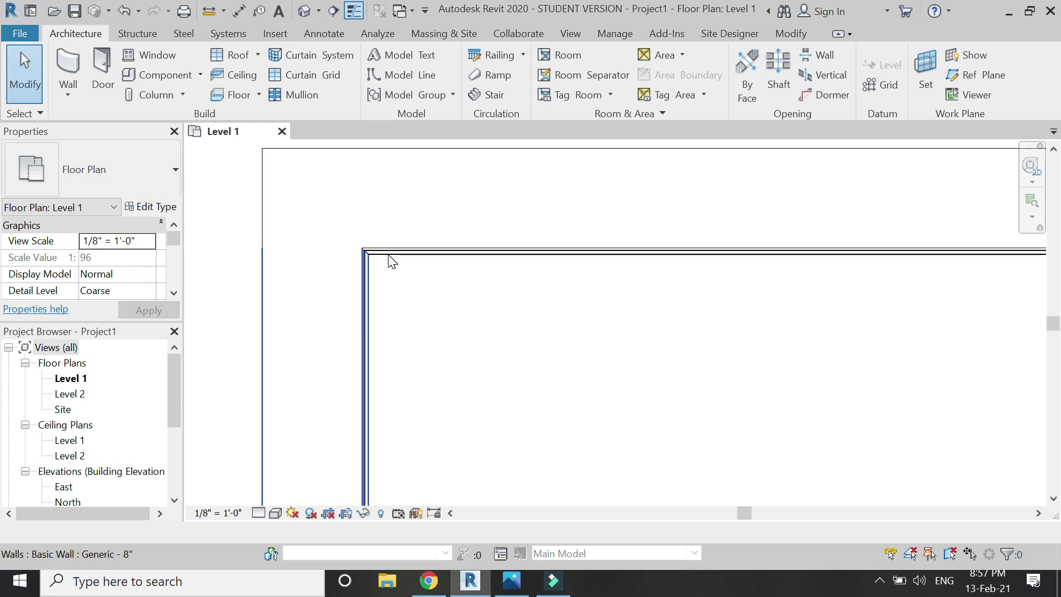
{"action": "scroll", "coordinate": [390, 260], "scroll_direction": "up", "scroll_amount": 4}
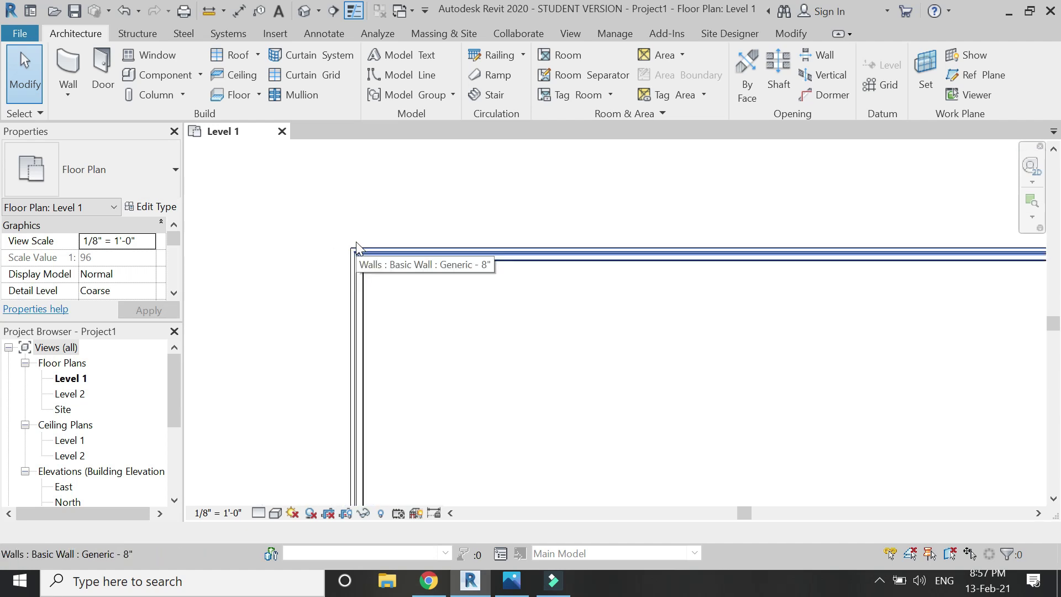
- Place a perspective camera at the rectangle's lower right, aimed toward its upper left
{"action": "scroll", "coordinate": [356, 247], "scroll_direction": "down", "scroll_amount": 5}
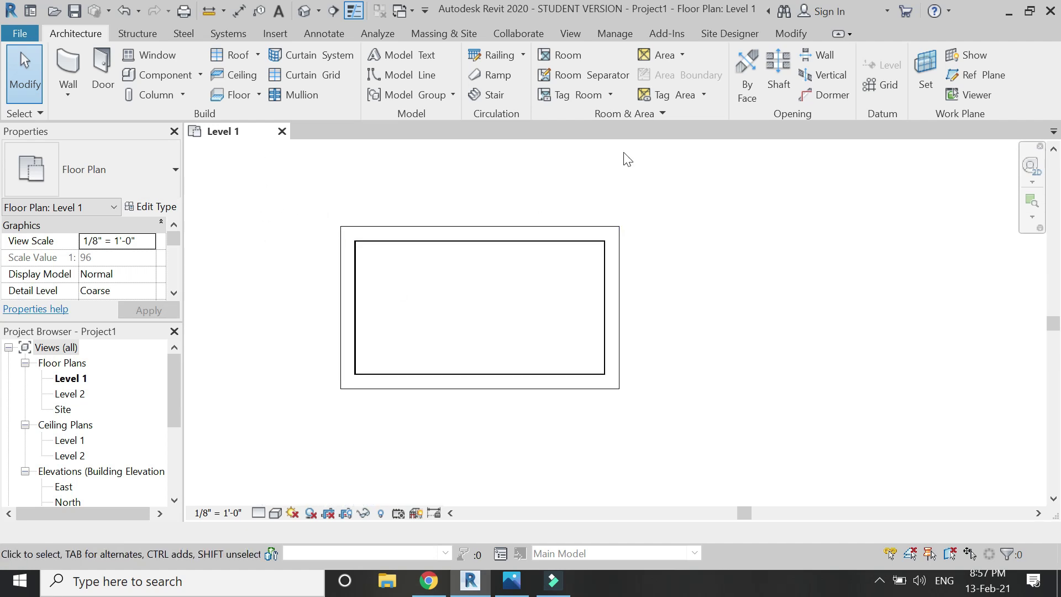
{"action": "left_click", "coordinate": [788, 33]}
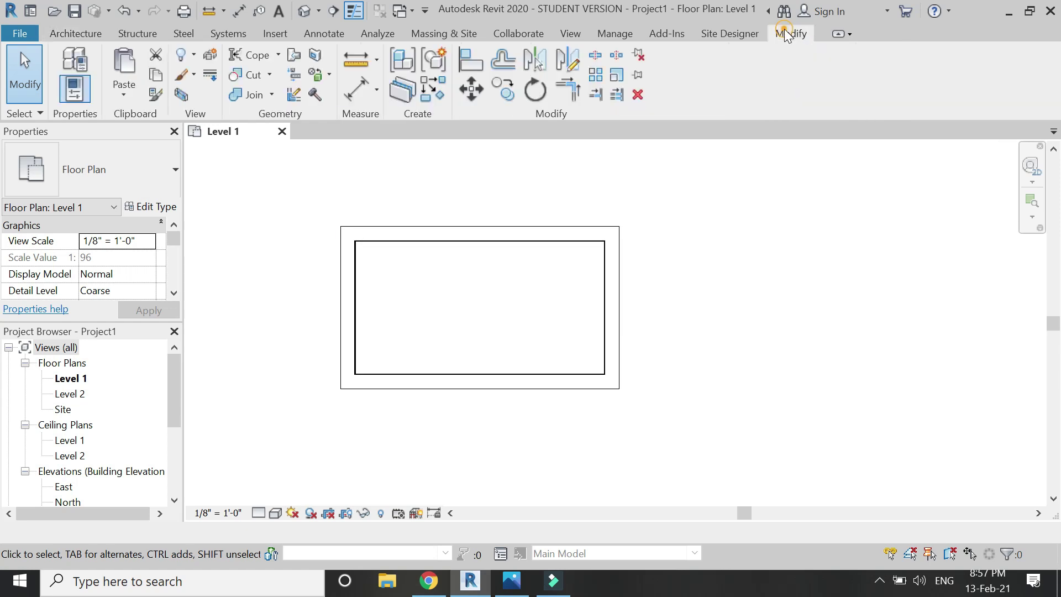
{"action": "left_click", "coordinate": [573, 35]}
{"action": "left_click", "coordinate": [467, 94]}
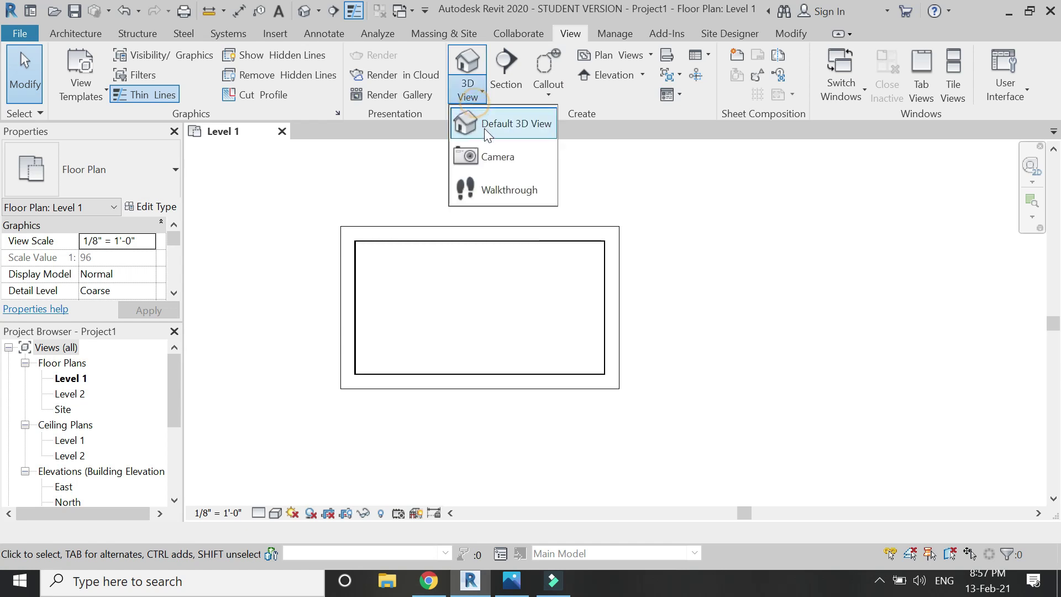
{"action": "left_click", "coordinate": [483, 155]}
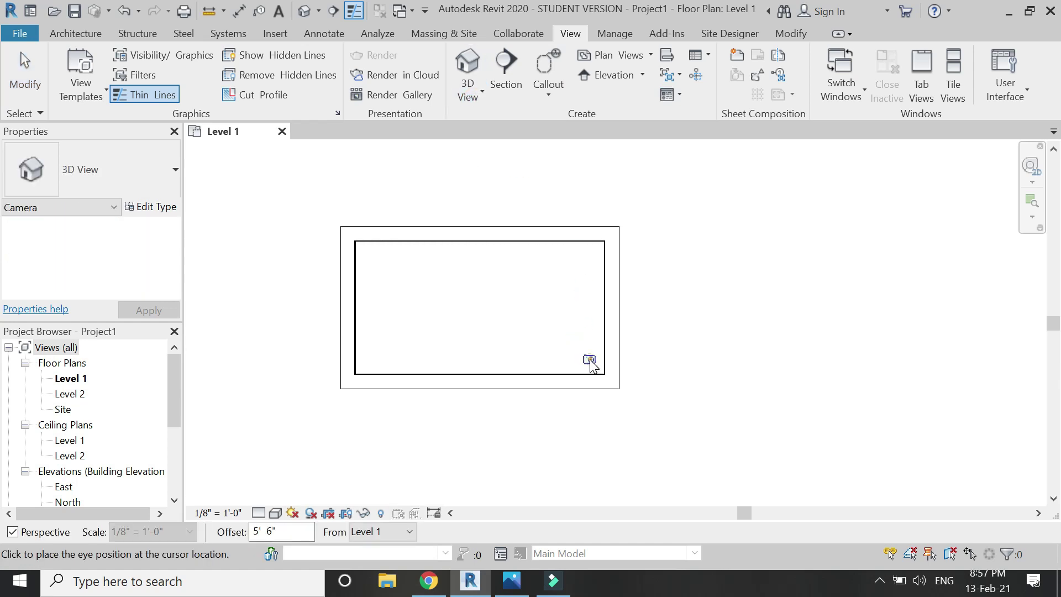
{"action": "left_click", "coordinate": [590, 362]}
{"action": "left_click", "coordinate": [368, 253]}
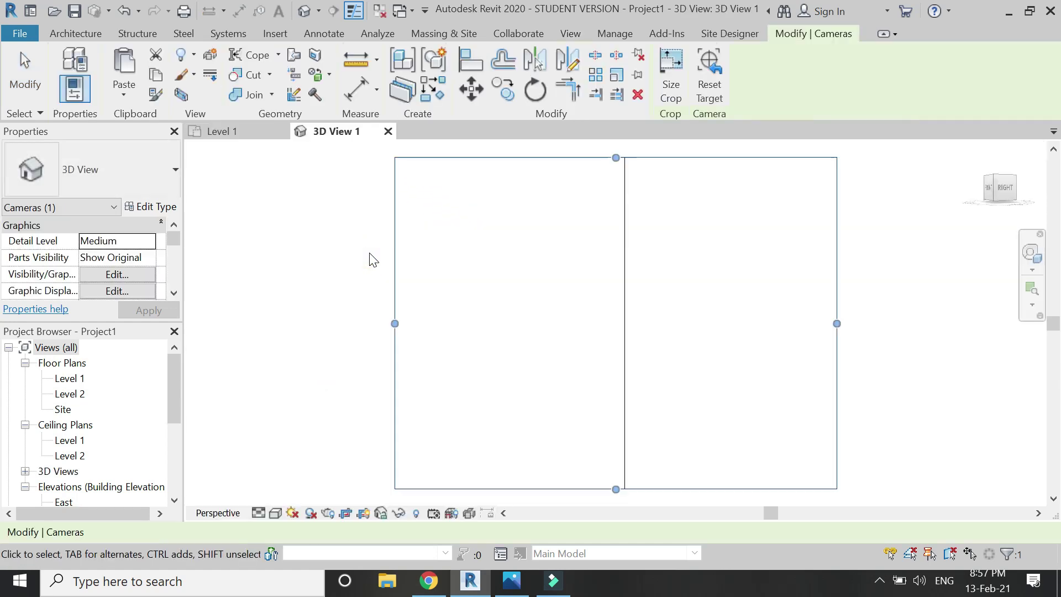
- Extend the camera view's crop downward and set the visual style to Realistic
{"action": "scroll", "coordinate": [533, 230], "scroll_direction": "down", "scroll_amount": 5}
{"action": "left_click_drag", "start_coordinate": [555, 269], "coordinate": [553, 336]}
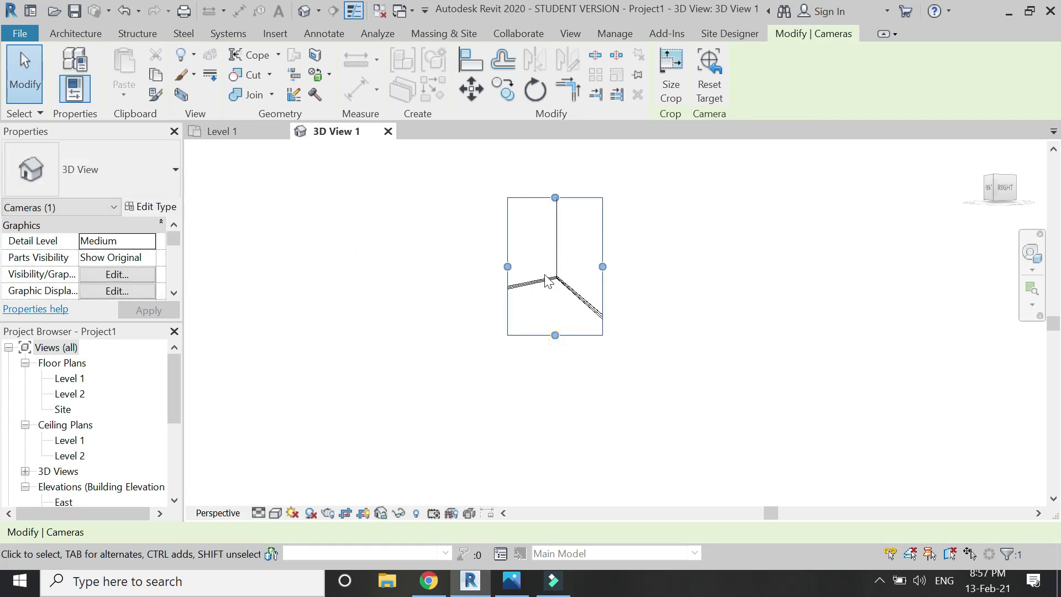
{"action": "scroll", "coordinate": [547, 281], "scroll_direction": "up", "scroll_amount": 5}
{"action": "left_click", "coordinate": [445, 486]}
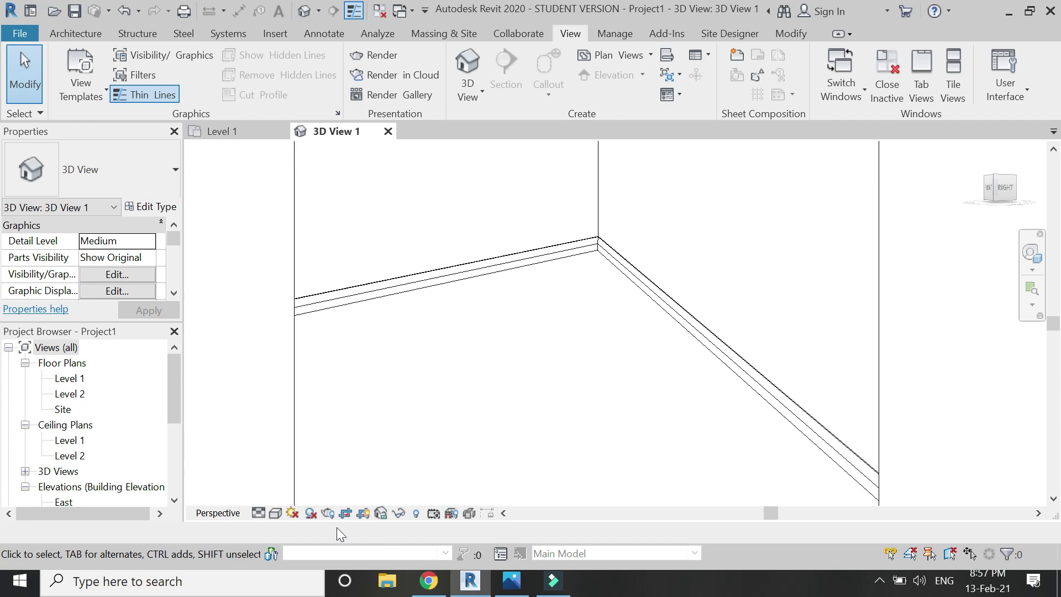
{"action": "left_click", "coordinate": [275, 513]}
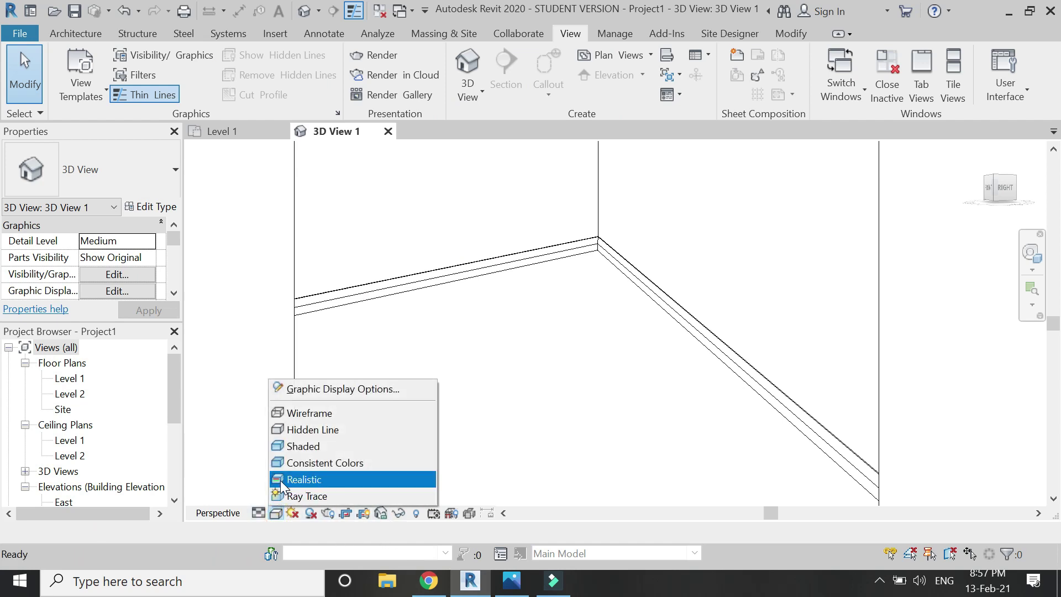
{"action": "left_click", "coordinate": [282, 448]}
- Zoom out to check the skirting moulding, then return to the Level 1 floor plan
{"action": "scroll", "coordinate": [410, 263], "scroll_direction": "up", "scroll_amount": 2}
{"action": "scroll", "coordinate": [410, 263], "scroll_direction": "up", "scroll_amount": 4}
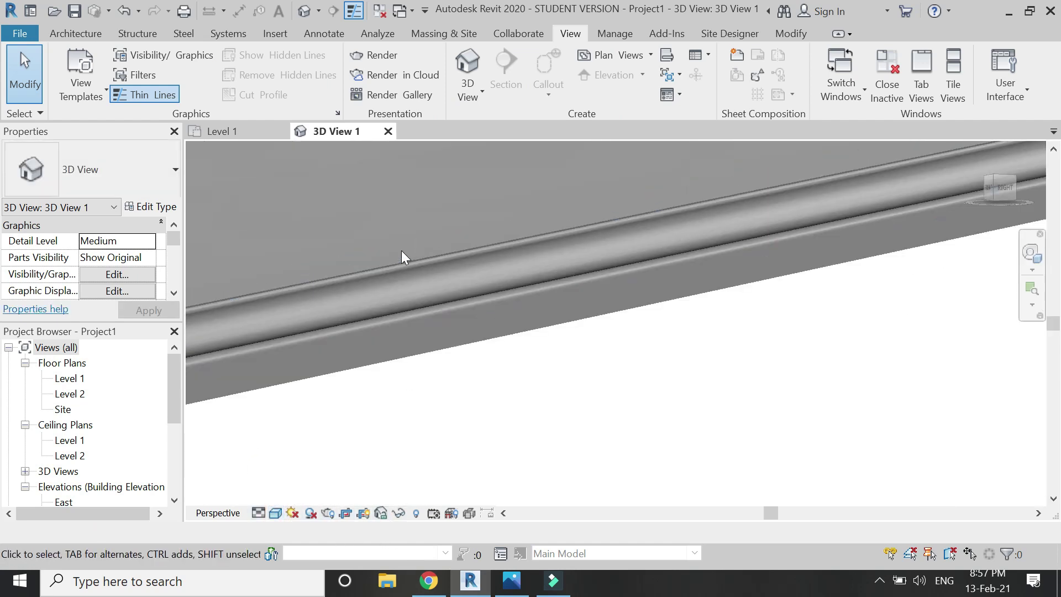
{"action": "scroll", "coordinate": [377, 342], "scroll_direction": "down", "scroll_amount": 5}
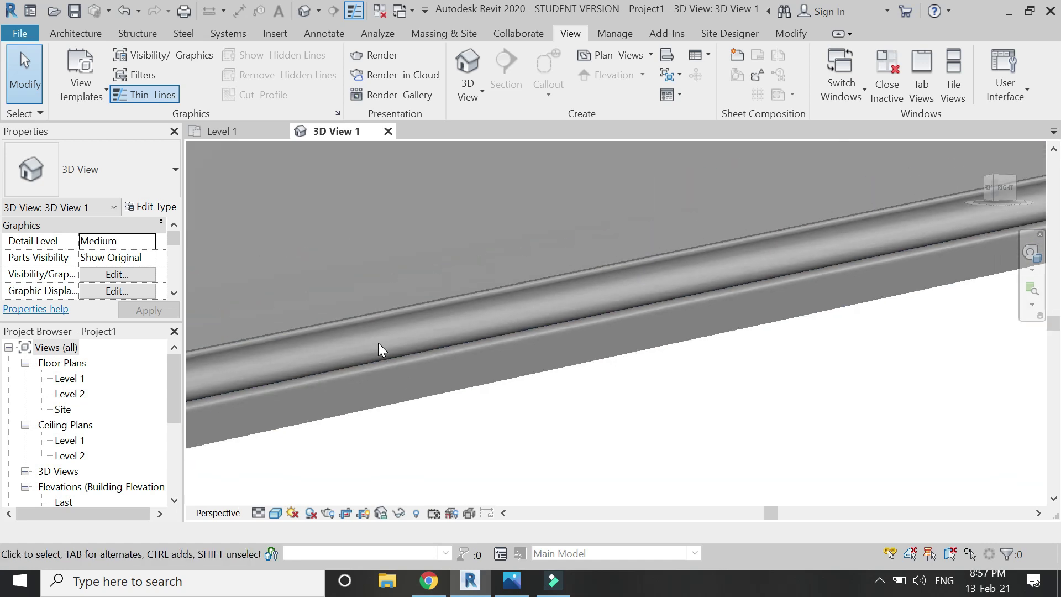
{"action": "scroll", "coordinate": [663, 277], "scroll_direction": "down", "scroll_amount": 1}
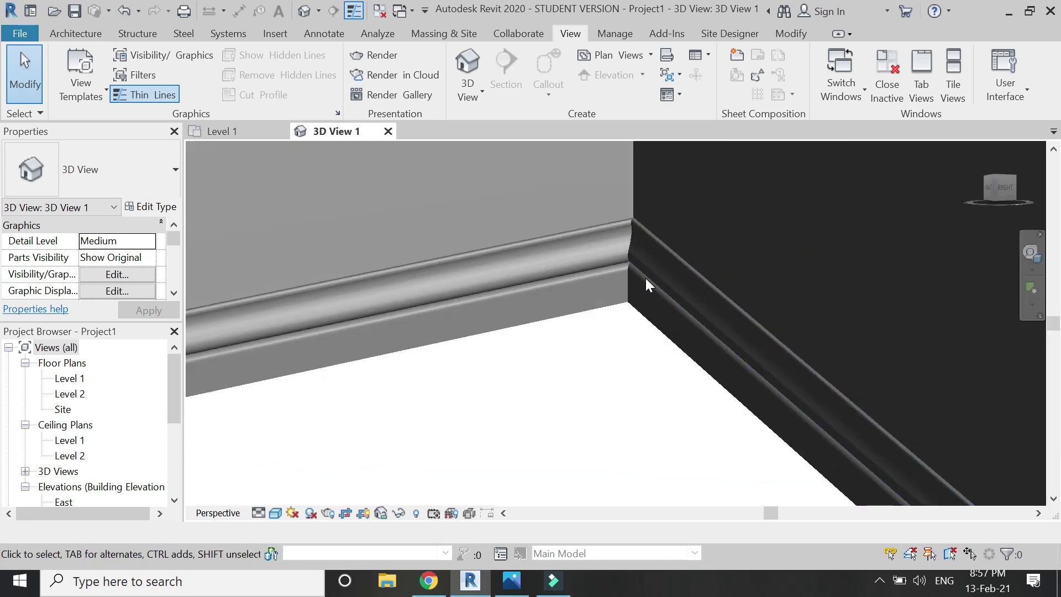
{"action": "scroll", "coordinate": [602, 286], "scroll_direction": "down", "scroll_amount": 2}
{"action": "scroll", "coordinate": [599, 286], "scroll_direction": "down", "scroll_amount": 2}
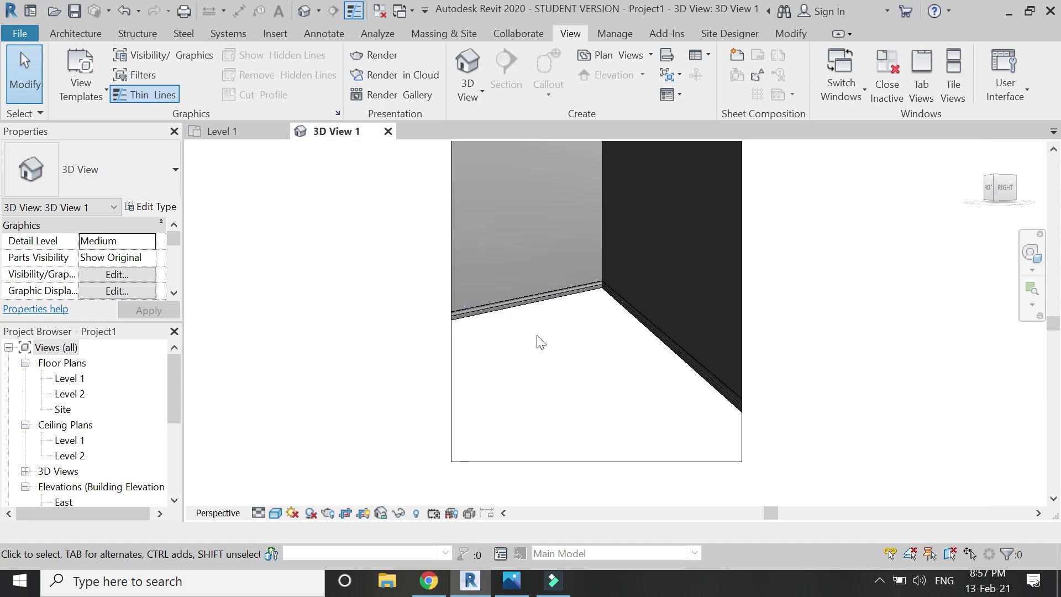
{"action": "scroll", "coordinate": [505, 416], "scroll_direction": "down", "scroll_amount": 3}
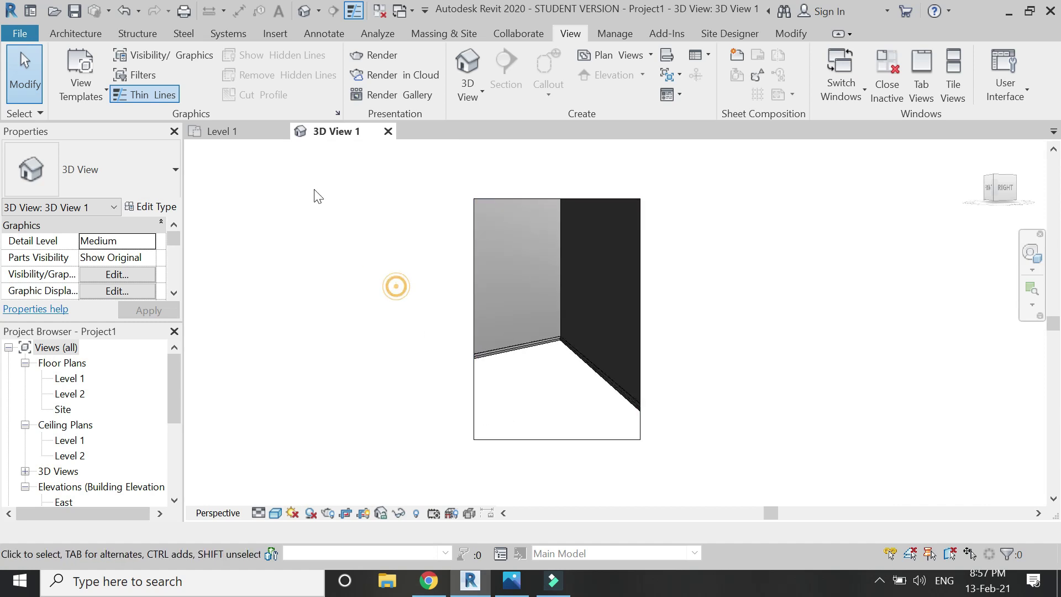
{"action": "left_click", "coordinate": [251, 138]}
- Open the wall sweeps list for the top wall's Generic - 8" type structure
{"action": "scroll", "coordinate": [349, 288], "scroll_direction": "up", "scroll_amount": 2}
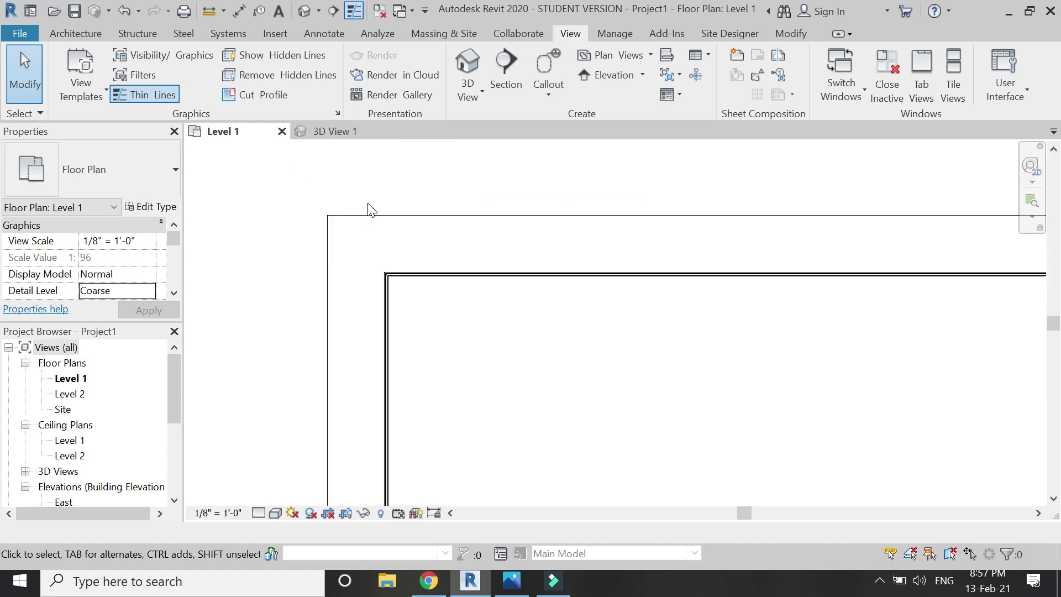
{"action": "left_click", "coordinate": [375, 221]}
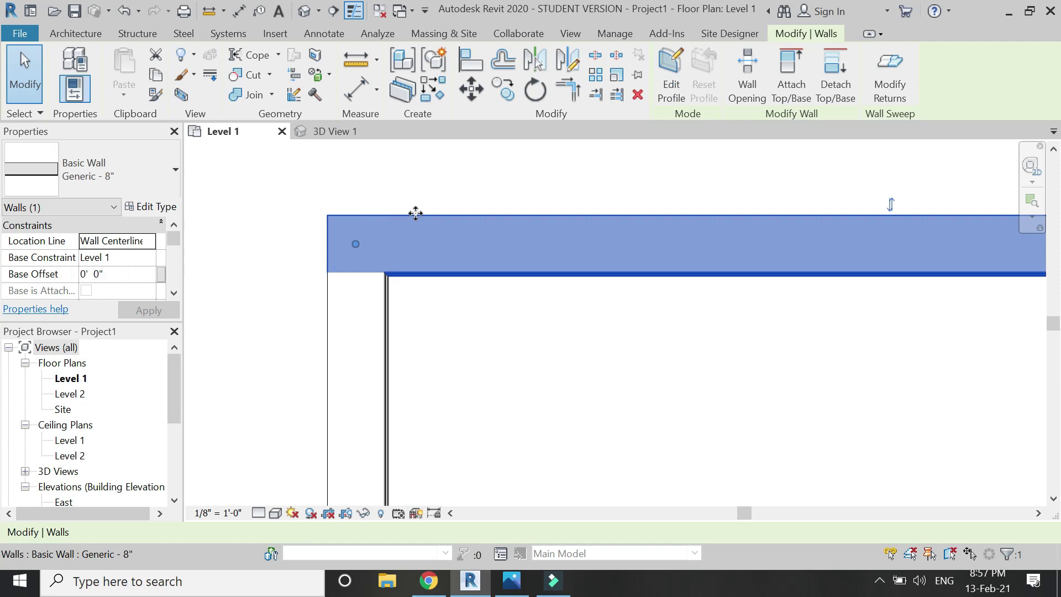
{"action": "left_click", "coordinate": [140, 209]}
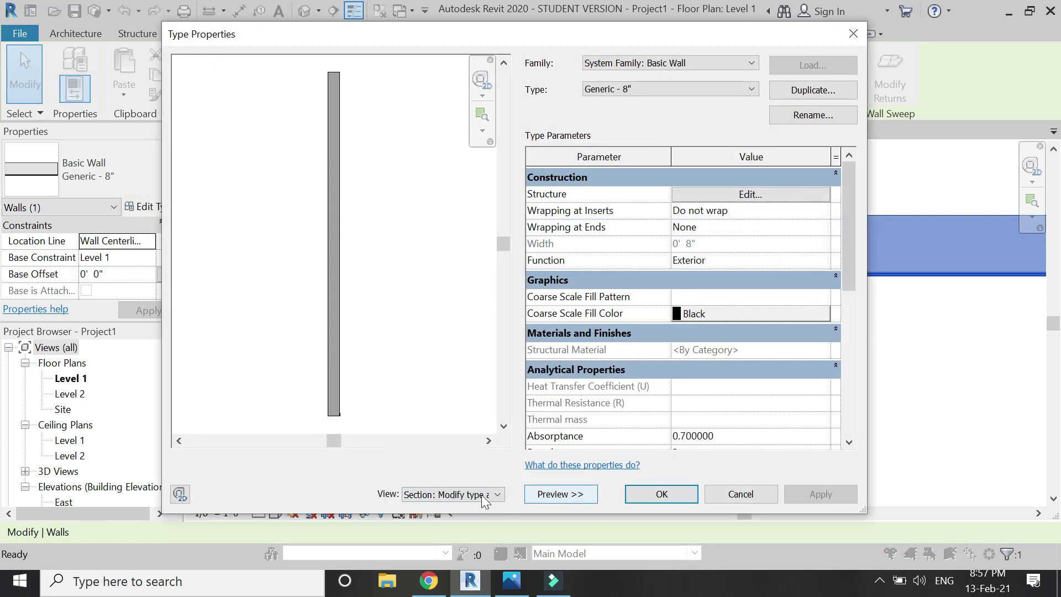
{"action": "left_click", "coordinate": [729, 194]}
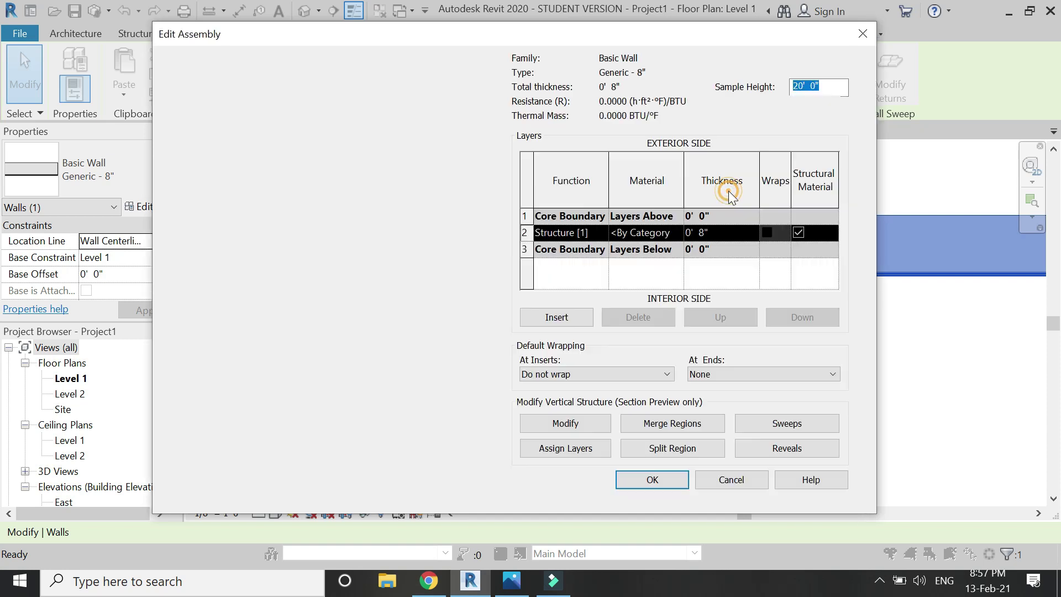
{"action": "left_click", "coordinate": [754, 425]}
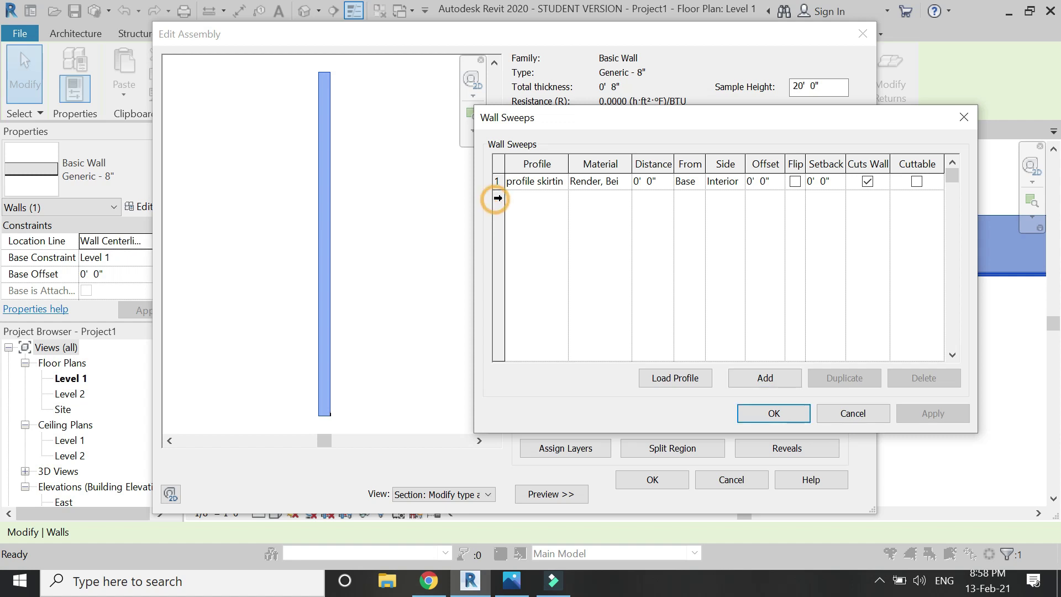
- Add a second sweep using the Wall Sweep-Brick Soldier Course : 3 Bricks profile and apply it
{"action": "left_click", "coordinate": [768, 377]}
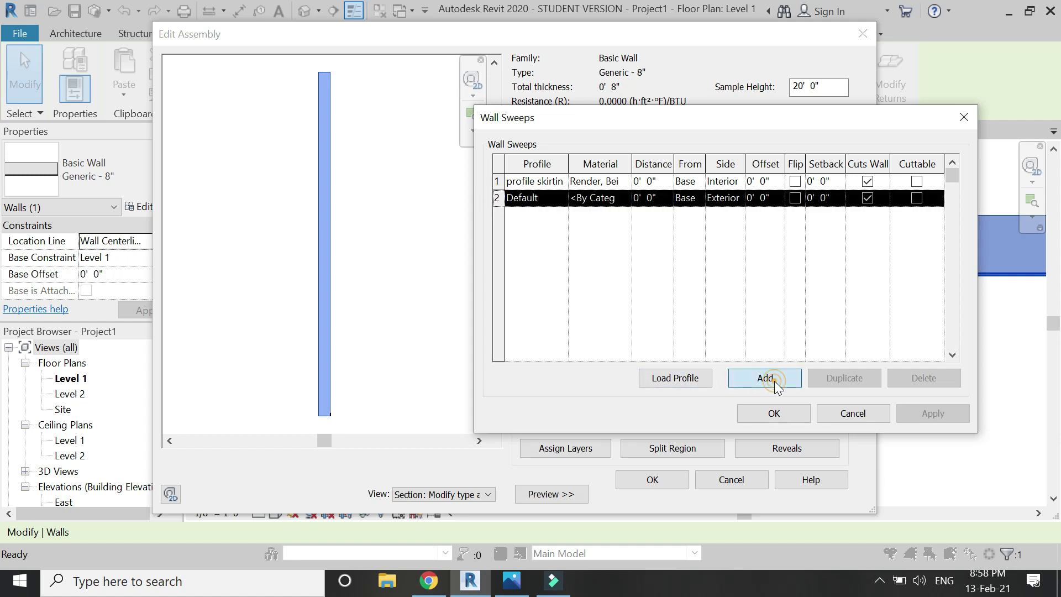
{"action": "left_click", "coordinate": [559, 200]}
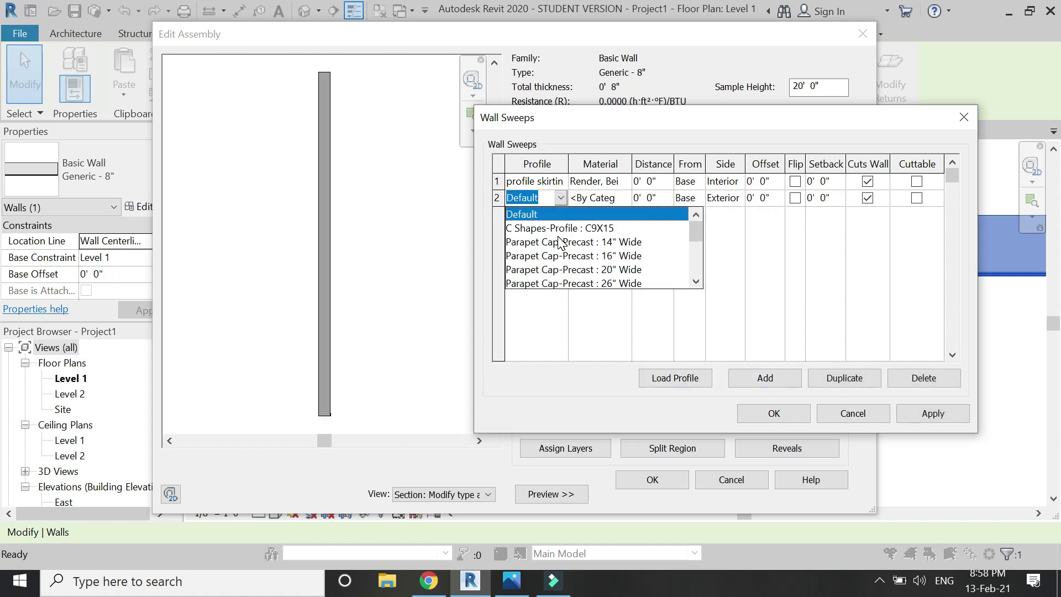
{"action": "scroll", "coordinate": [561, 243], "scroll_direction": "down", "scroll_amount": 3}
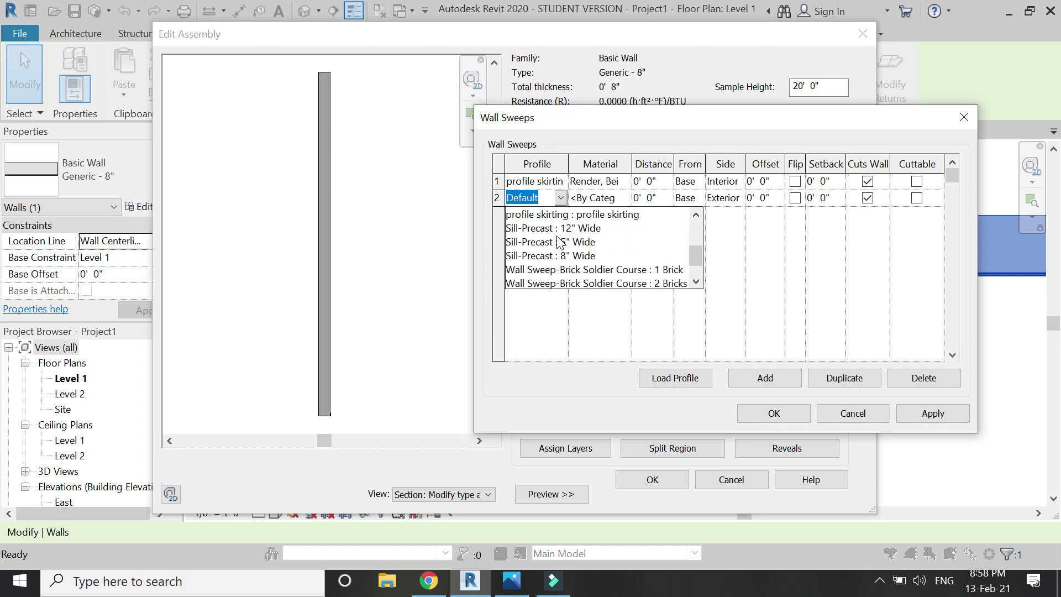
{"action": "scroll", "coordinate": [557, 239], "scroll_direction": "down", "scroll_amount": 2}
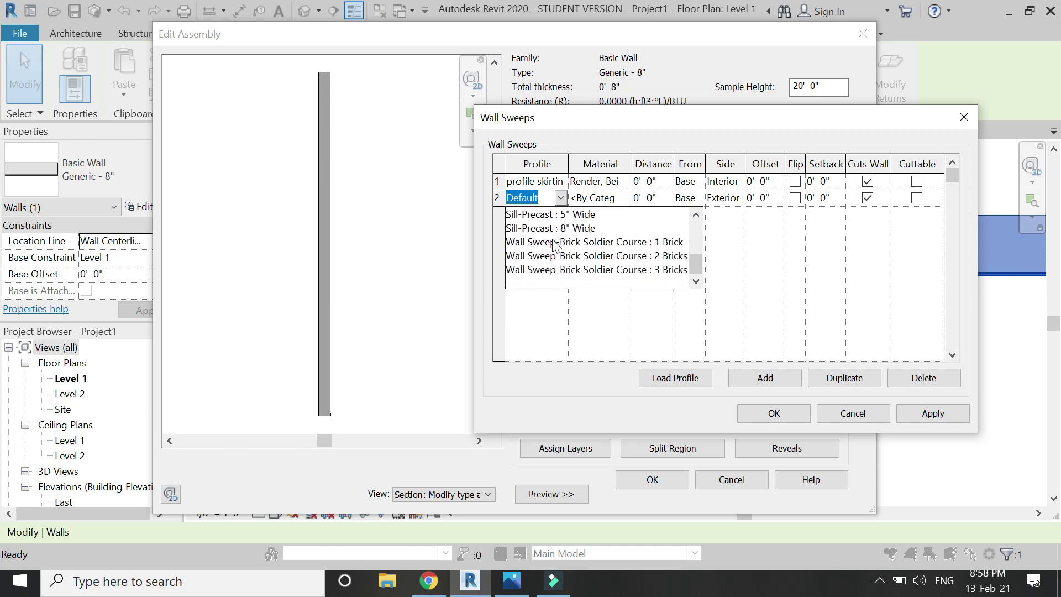
{"action": "left_click", "coordinate": [549, 269]}
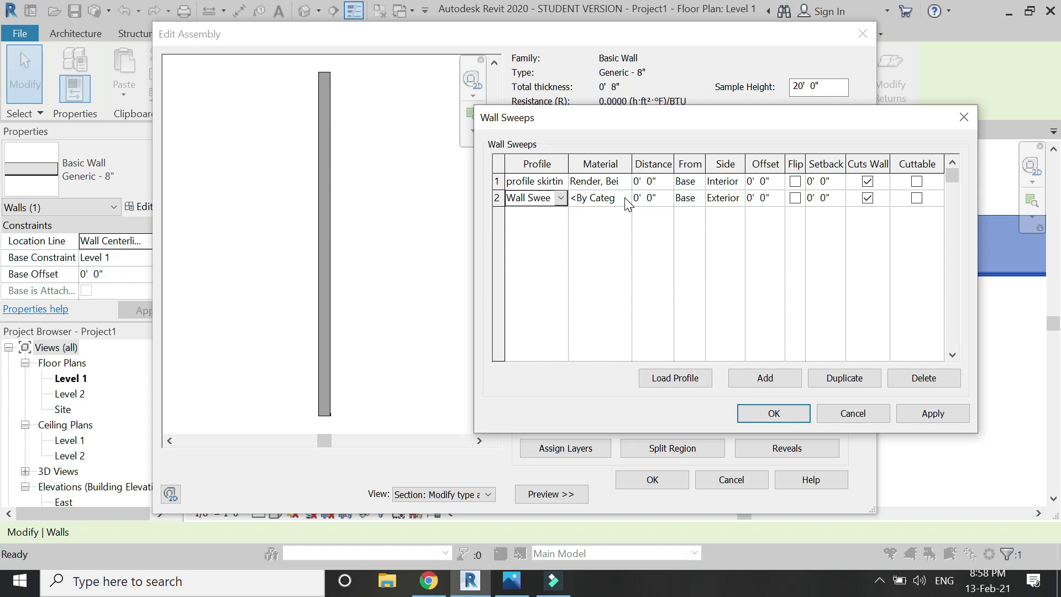
{"action": "left_click", "coordinate": [925, 413]}
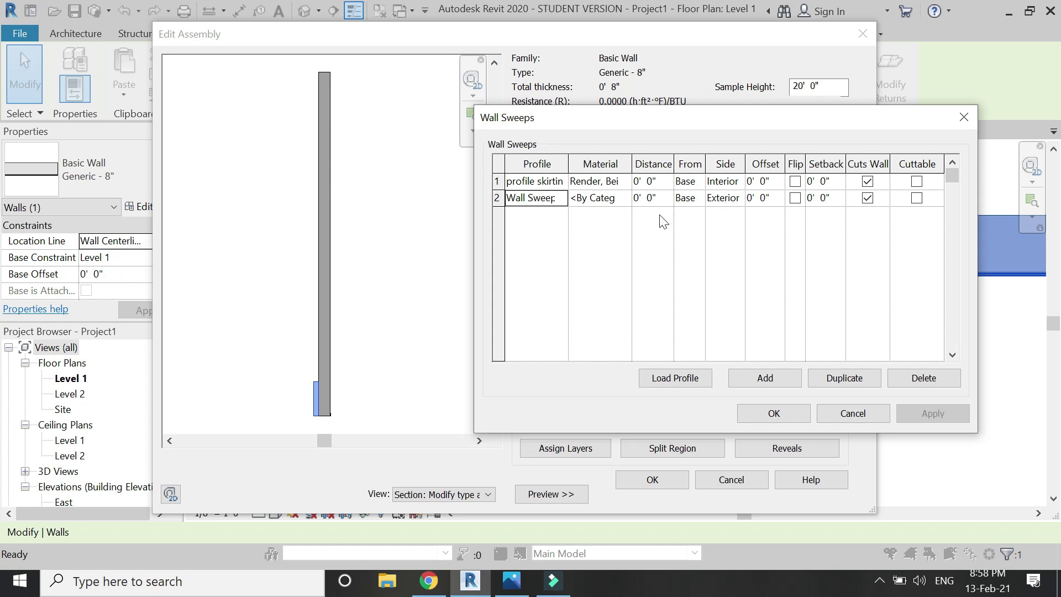
{"action": "left_click", "coordinate": [740, 409]}
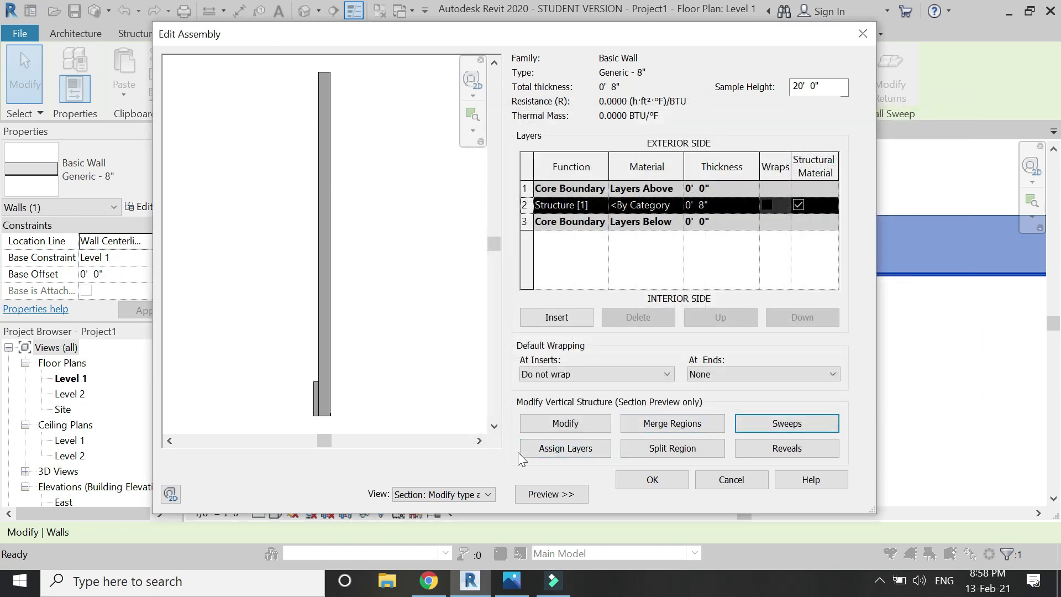
{"action": "left_click", "coordinate": [641, 481]}
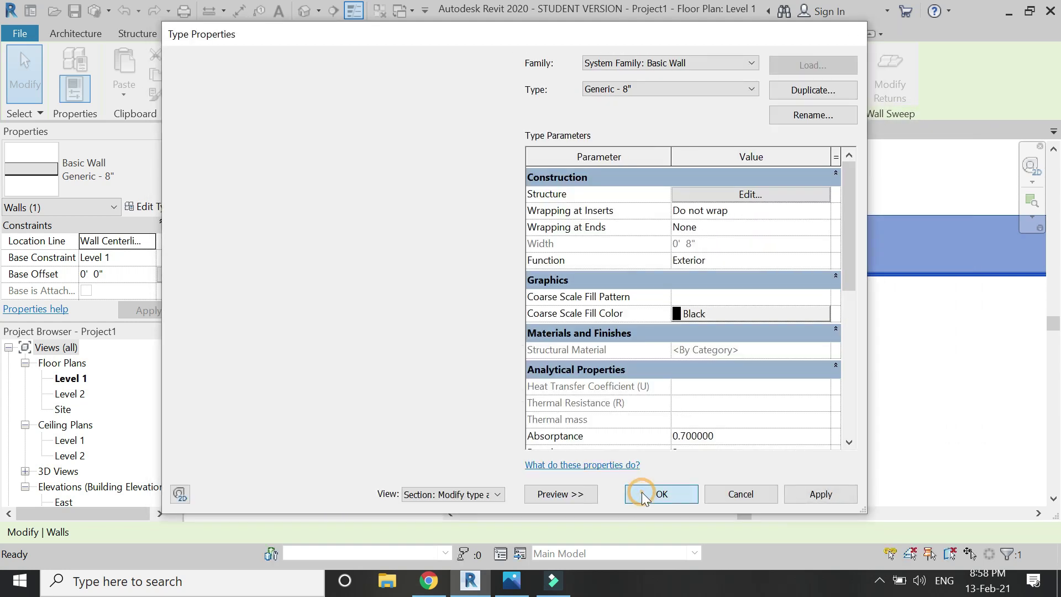
- Confirm the wall type changes and clear the wall selection
{"action": "left_click", "coordinate": [641, 492]}
{"action": "key", "text": "Escape"}
{"action": "scroll", "coordinate": [533, 225], "scroll_direction": "down", "scroll_amount": 5}
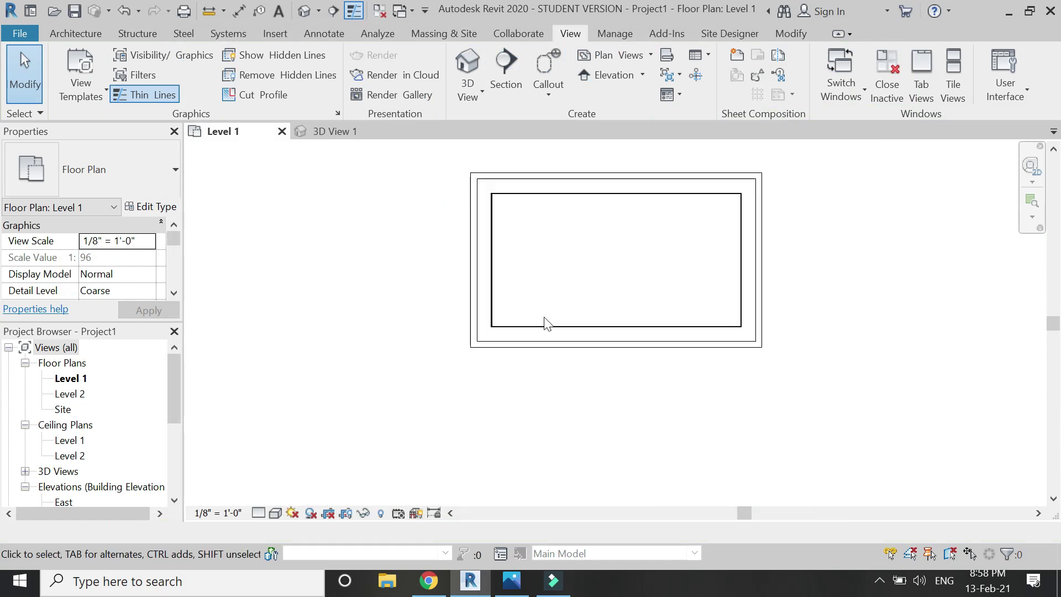
- Inspect the exterior brick sweep in the default {3D} view, then return to Level 1
{"action": "left_click", "coordinate": [304, 10]}
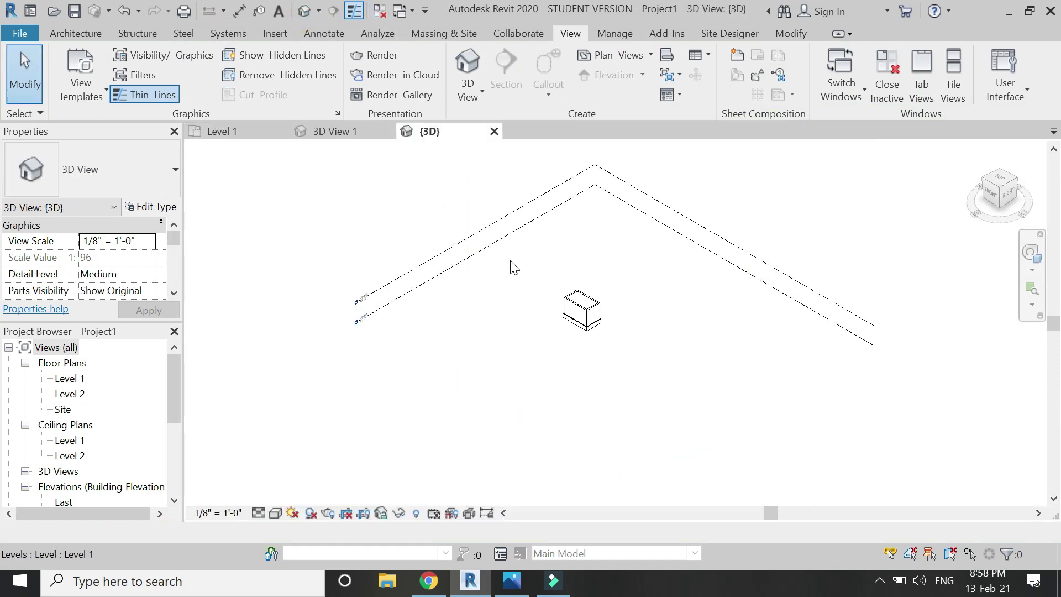
{"action": "scroll", "coordinate": [623, 327], "scroll_direction": "up", "scroll_amount": 6}
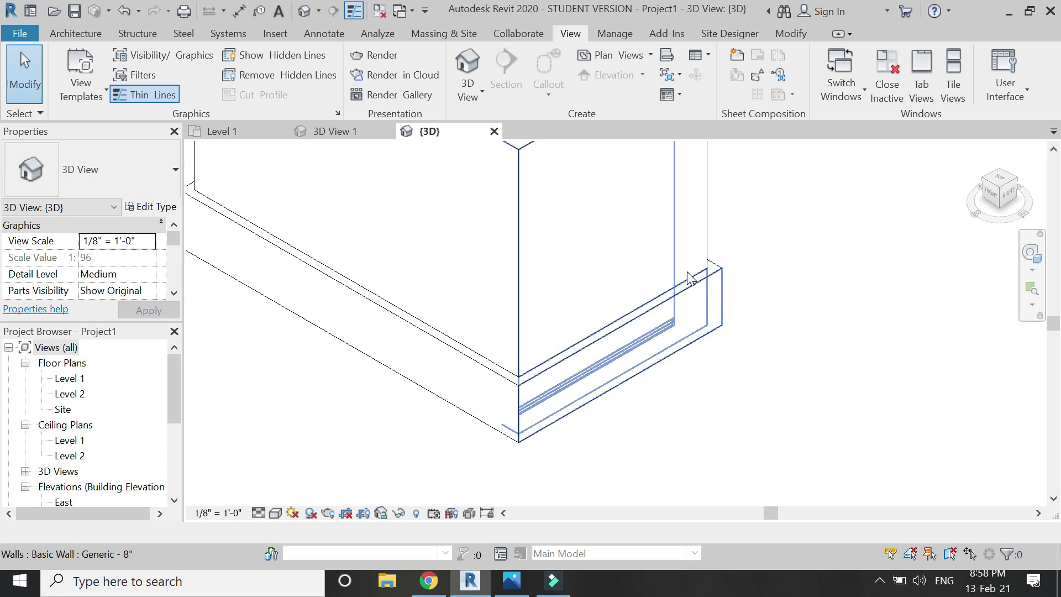
{"action": "scroll", "coordinate": [725, 293], "scroll_direction": "down", "scroll_amount": 2}
{"action": "left_click", "coordinate": [718, 280]}
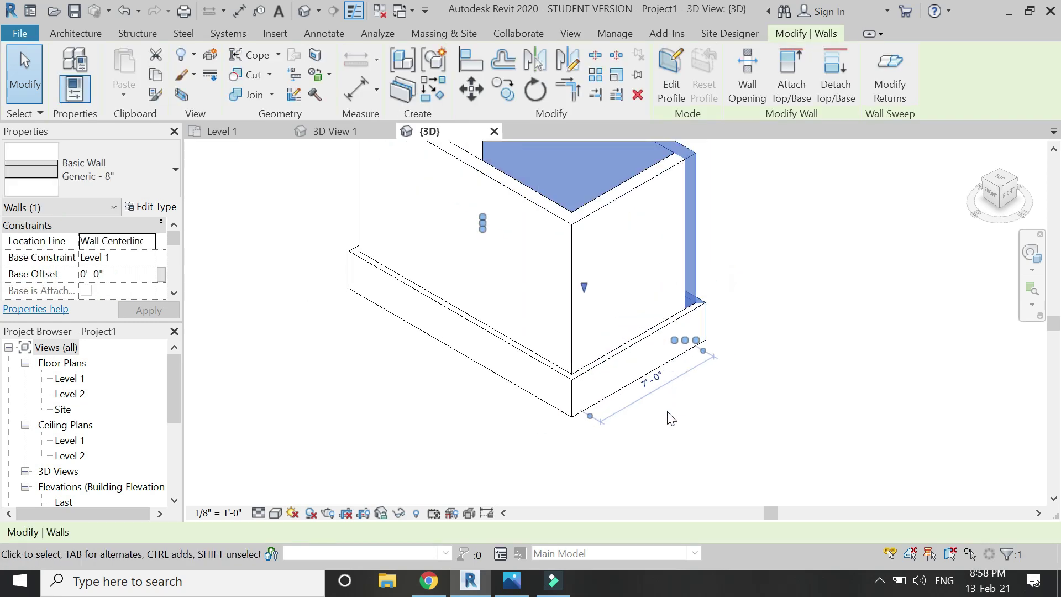
{"action": "scroll", "coordinate": [688, 423], "scroll_direction": "down", "scroll_amount": 3}
{"action": "left_click", "coordinate": [260, 235]}
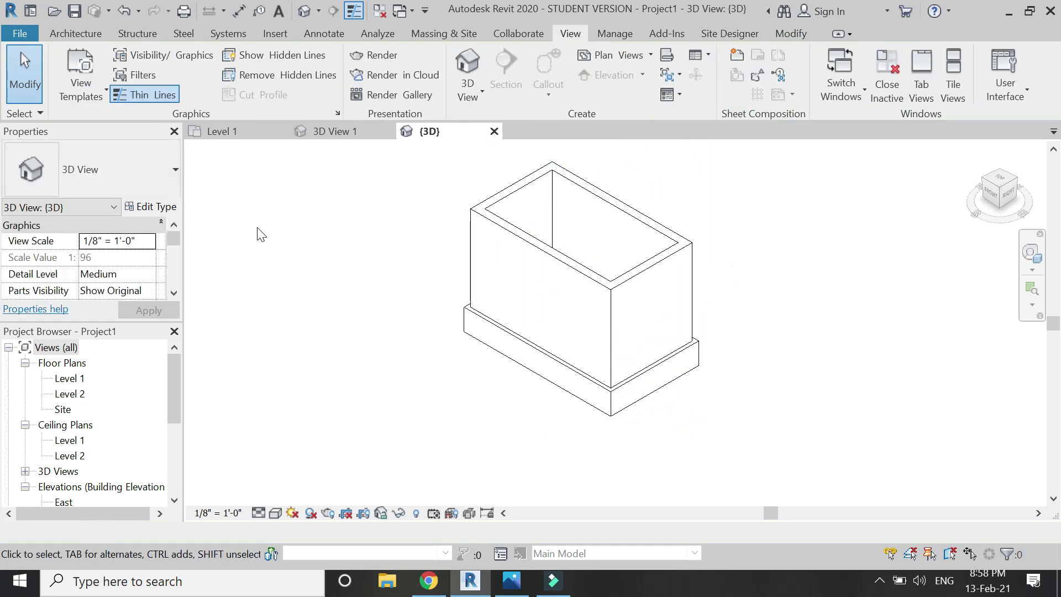
{"action": "left_click", "coordinate": [268, 131]}
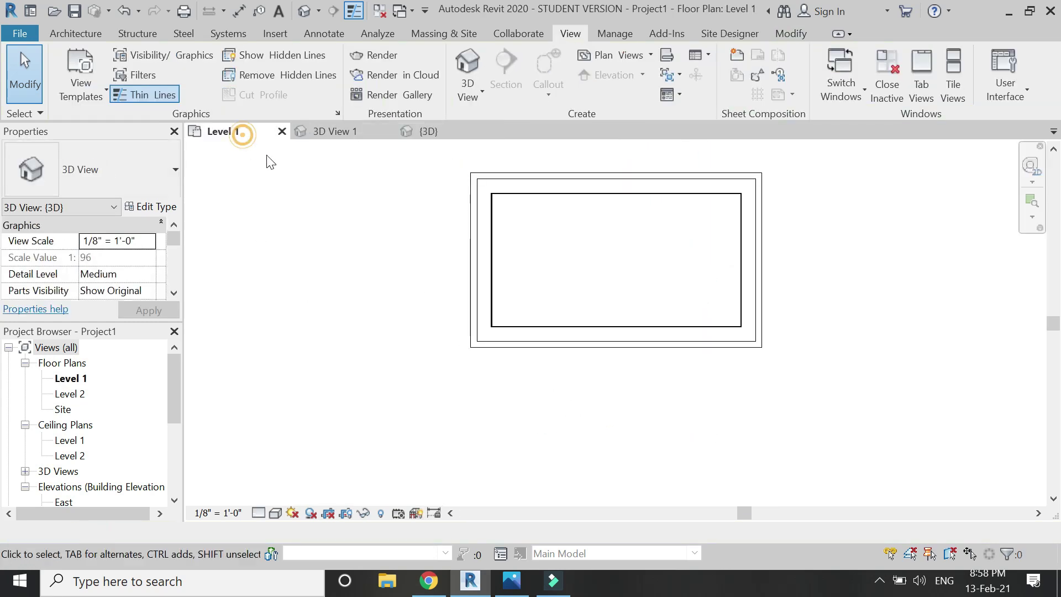
- Place a Single-Flush 36" x 84" door in the bottom wall
{"action": "left_click", "coordinate": [83, 34]}
{"action": "left_click", "coordinate": [104, 71]}
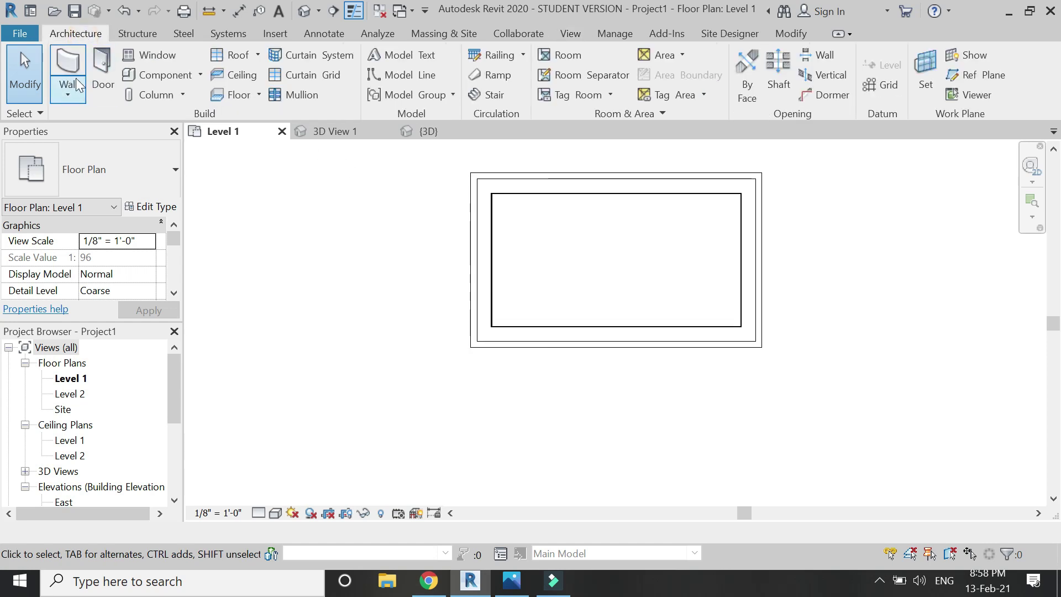
{"action": "left_click", "coordinate": [569, 329]}
{"action": "scroll", "coordinate": [603, 381], "scroll_direction": "up", "scroll_amount": 5}
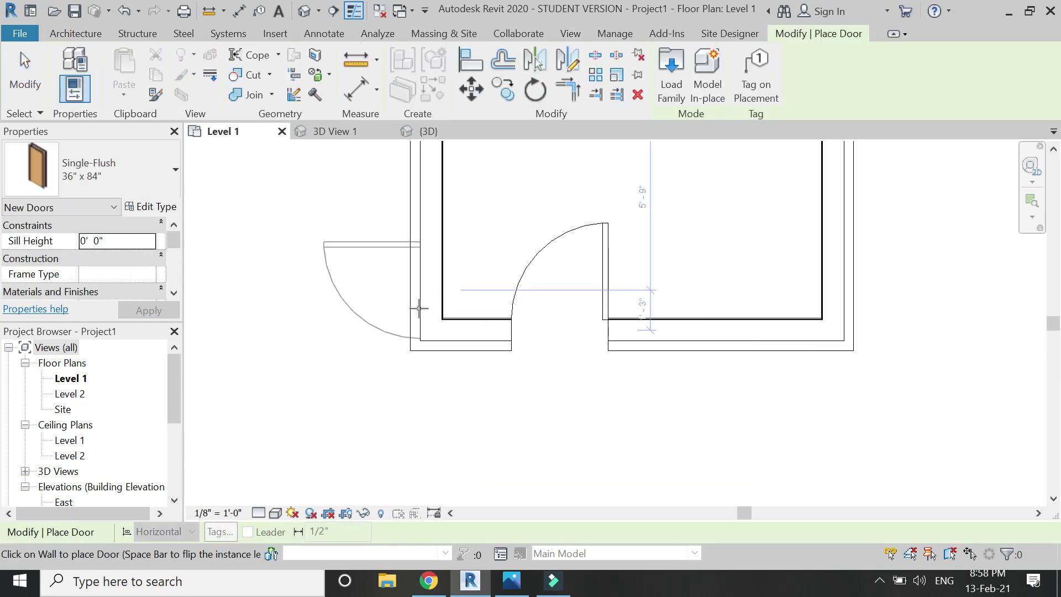
{"action": "key", "text": "Escape"}
- Orbit the {3D} view to a frontal corner to inspect the sweep cut at the door
{"action": "left_click", "coordinate": [451, 130]}
{"action": "scroll", "coordinate": [491, 345], "scroll_direction": "up", "scroll_amount": 6}
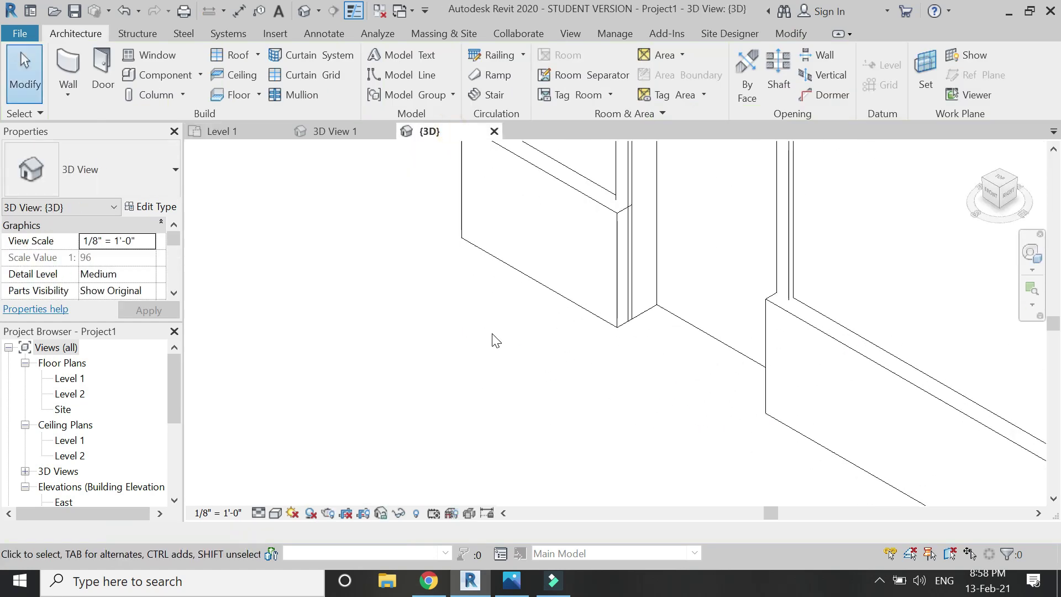
{"action": "scroll", "coordinate": [540, 391], "scroll_direction": "down", "scroll_amount": 5}
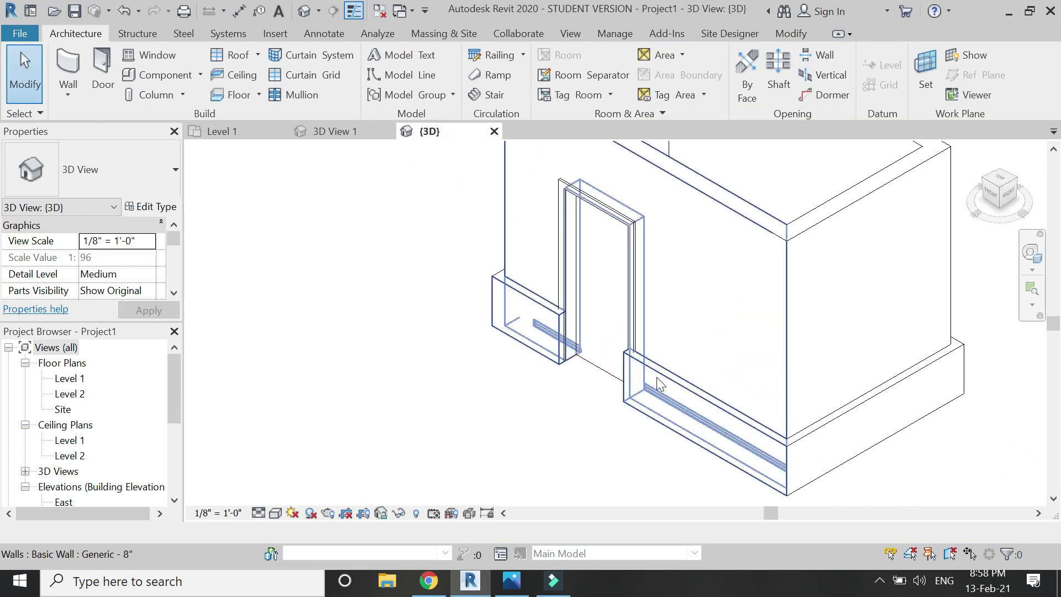
{"action": "left_click", "coordinate": [1031, 254]}
{"action": "left_click_drag", "start_coordinate": [486, 268], "coordinate": [511, 314]}
{"action": "left_click_drag", "start_coordinate": [516, 398], "coordinate": [348, 381]}
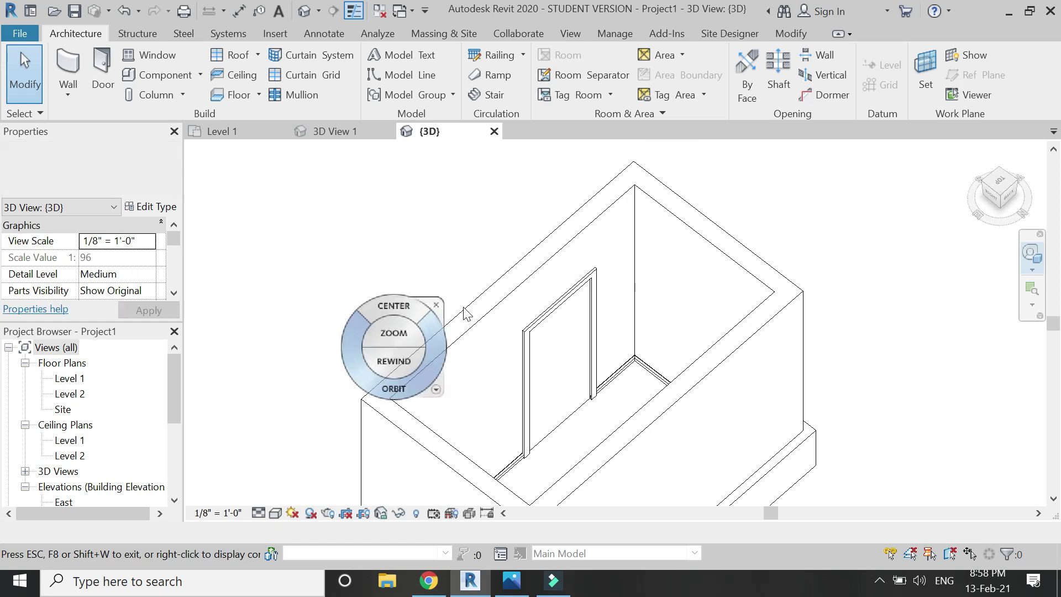
{"action": "left_click", "coordinate": [436, 304]}
{"action": "scroll", "coordinate": [560, 194], "scroll_direction": "down", "scroll_amount": 4}
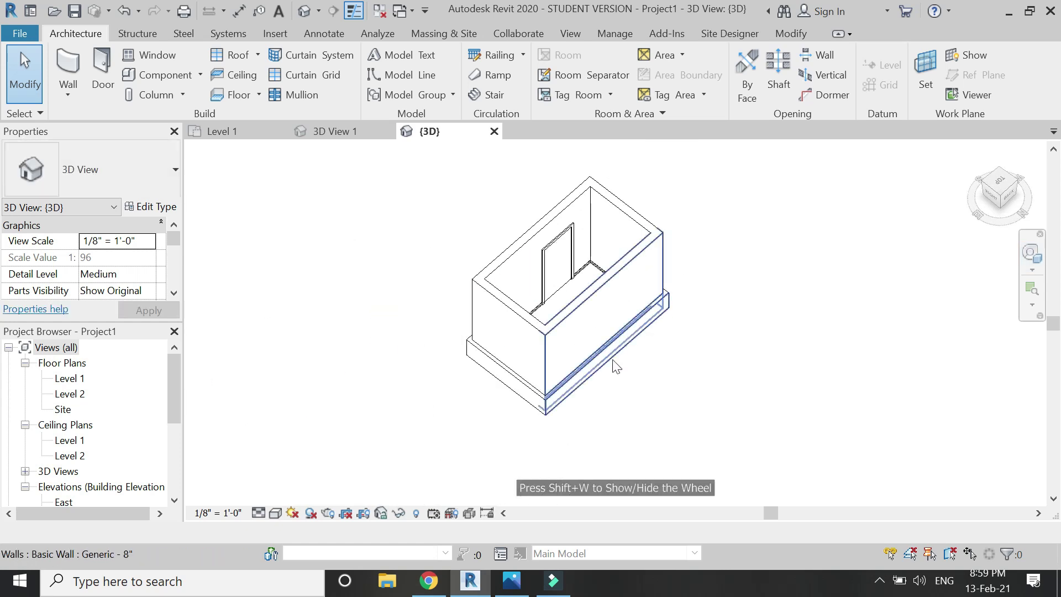